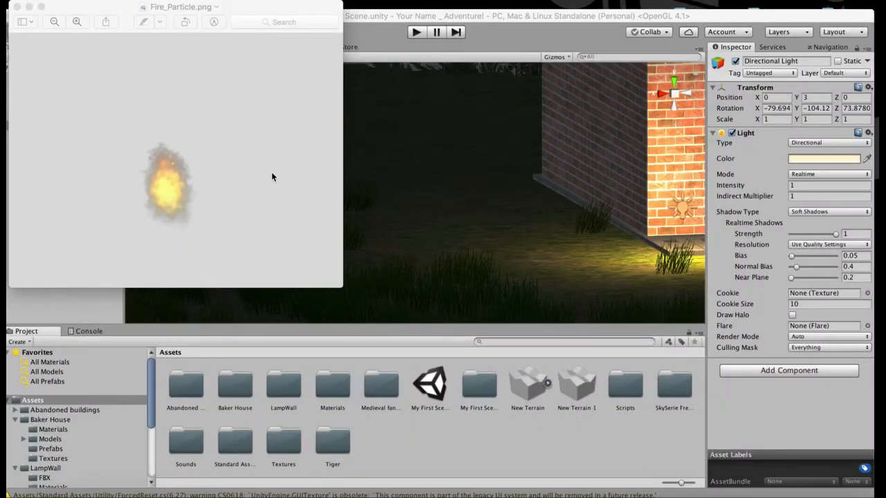
Step: Close the Fire_Particle.png preview and import the image file from the desktop into Unity's Assets folder
left_click(267, 132)
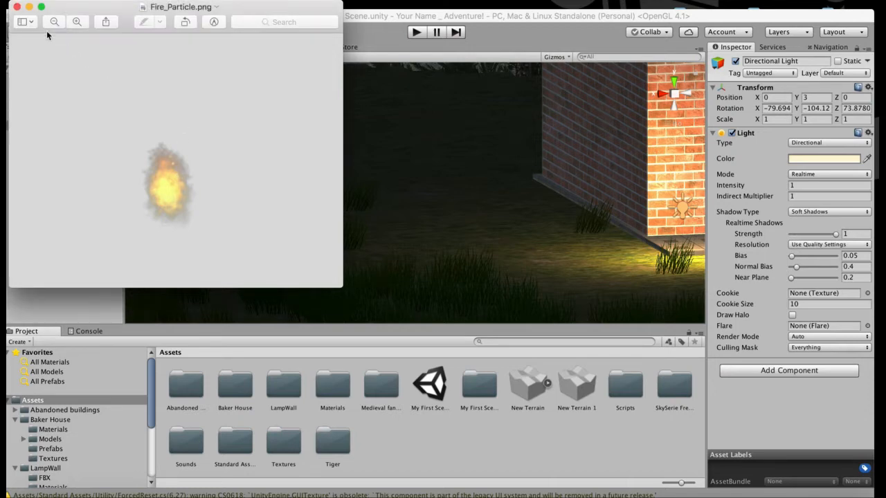
left_click(41, 7)
left_click(18, 8)
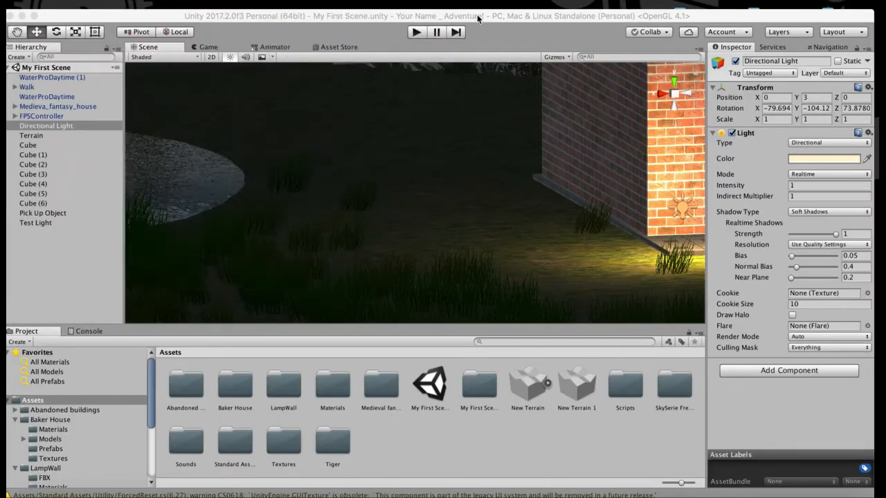
left_click_drag(478, 17, 474, 39)
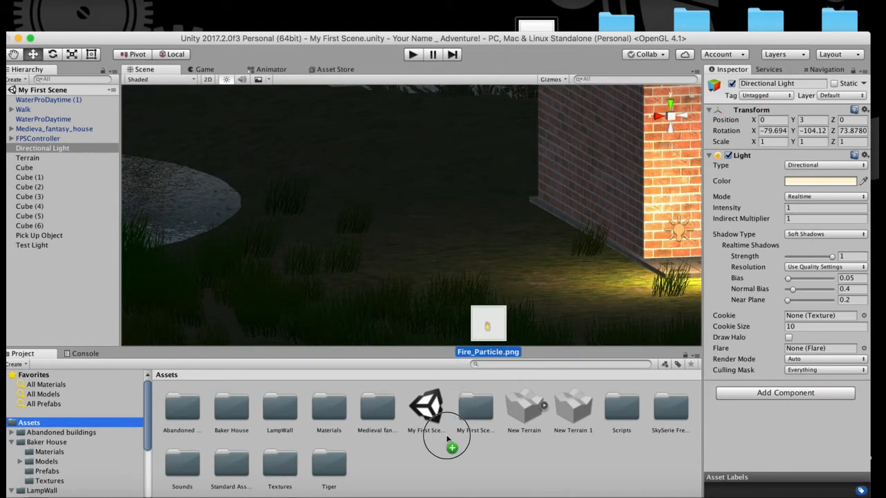
left_click_drag(412, 460, 411, 456)
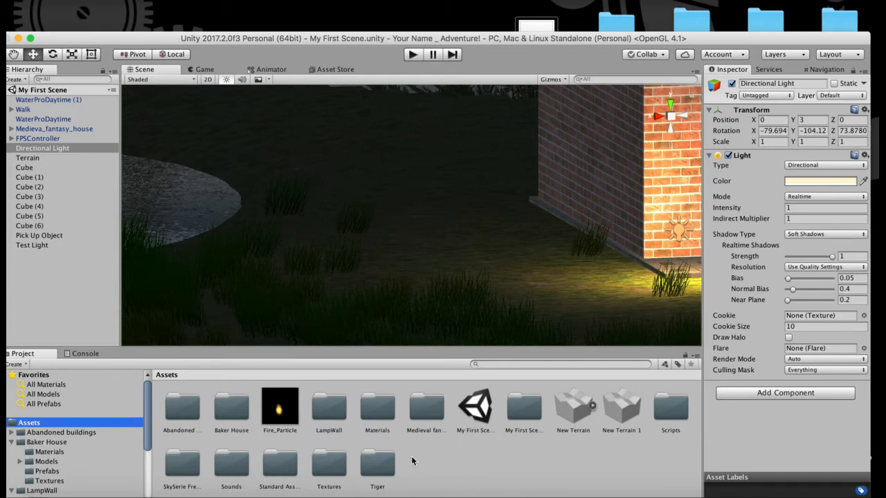
left_click_drag(378, 38, 381, 8)
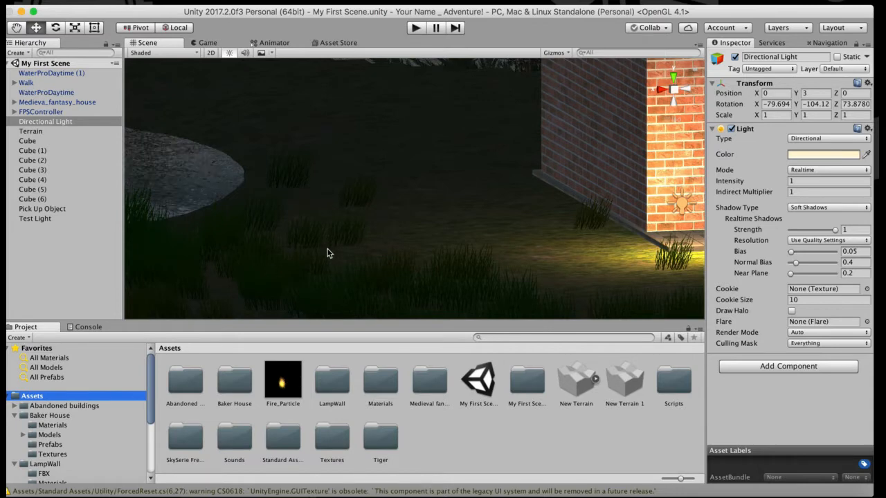
Step: Create an empty game object in the scene hierarchy and name it Fire
left_click(59, 250)
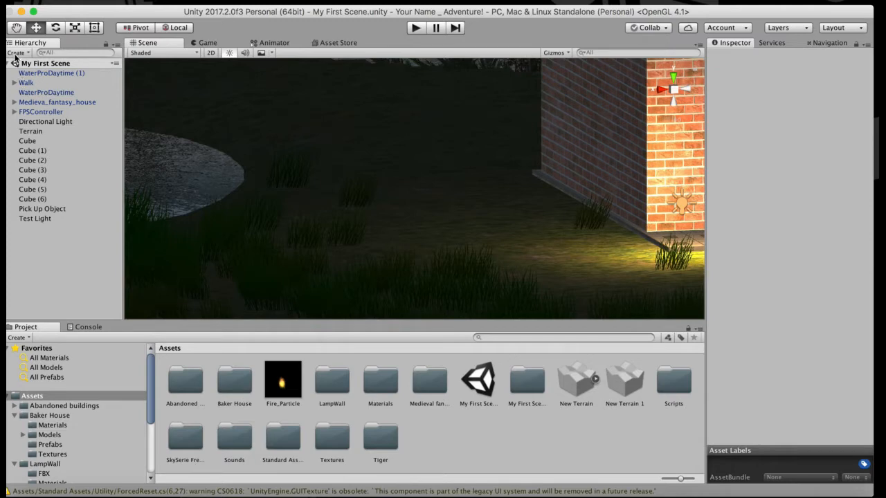
right_click(64, 280)
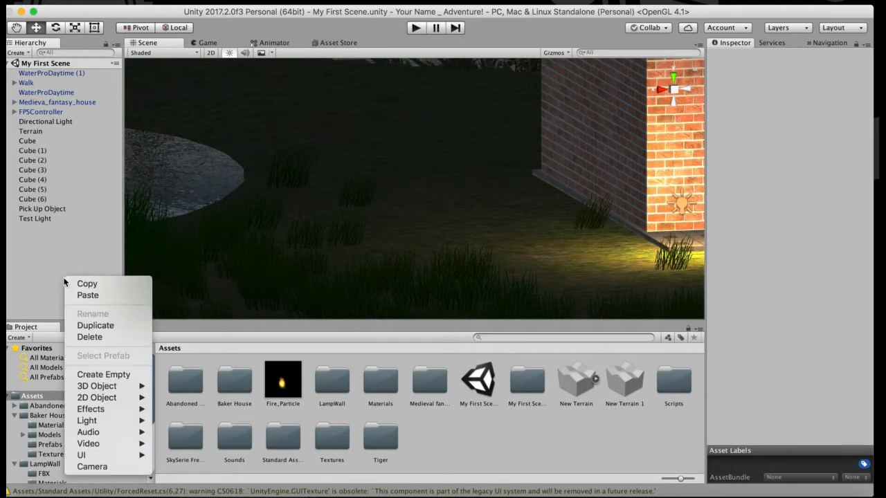
left_click(104, 374)
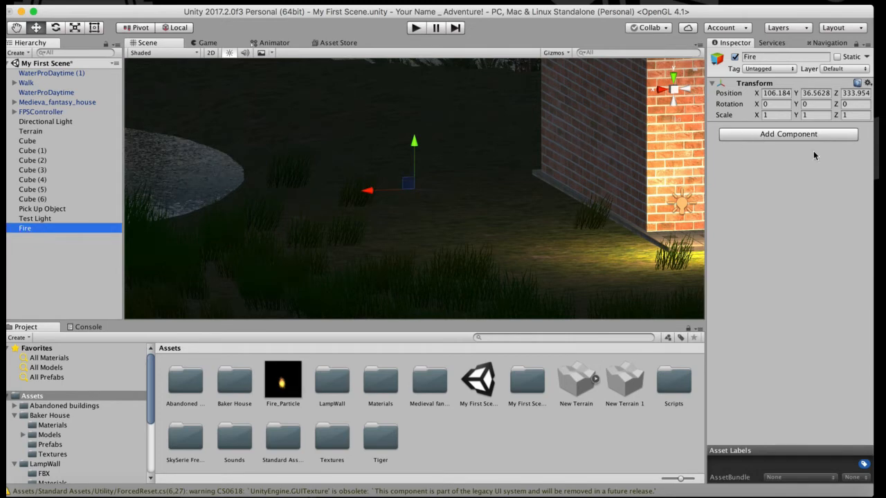
Step: Add a Particle System component to the Fire object
left_click(792, 134)
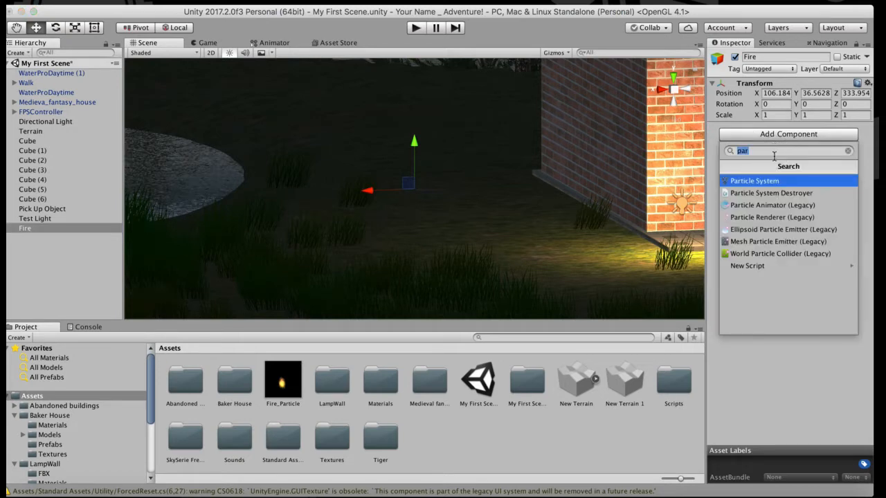
type("p")
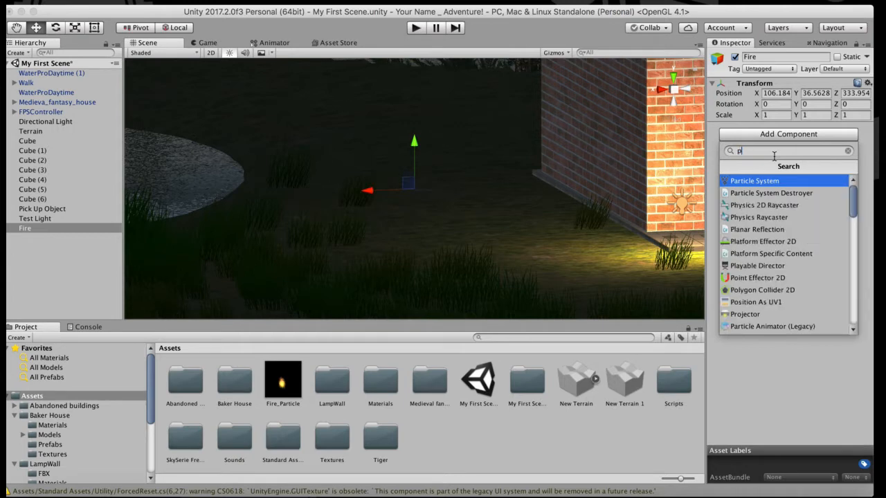
type("ar")
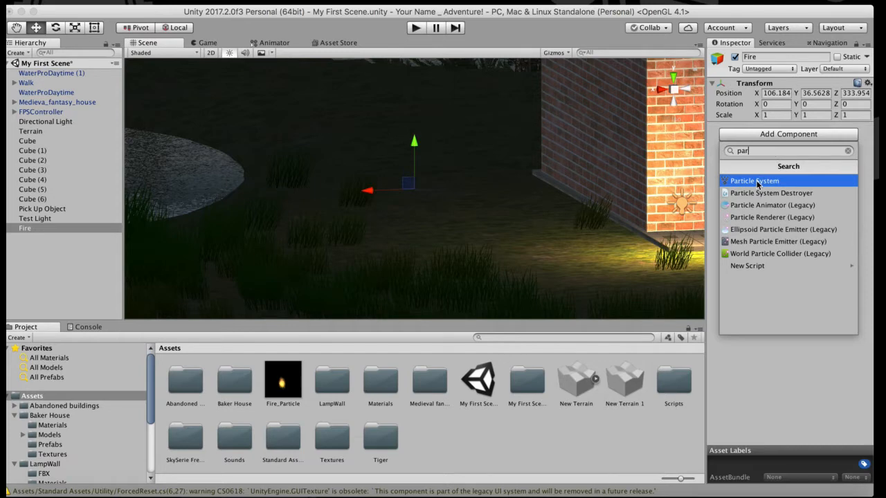
left_click(756, 181)
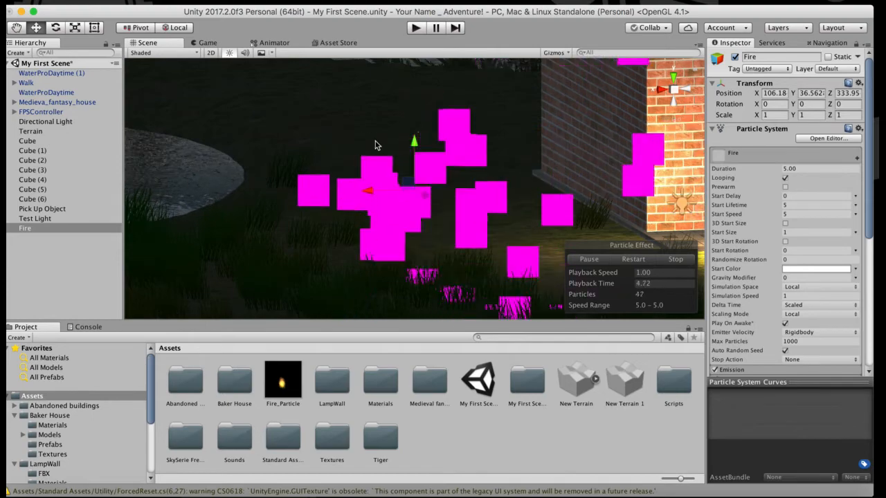
Step: Rotate the Fire object so its particles emit upward, setting its X rotation to -90
scroll(347, 128, "up", 2)
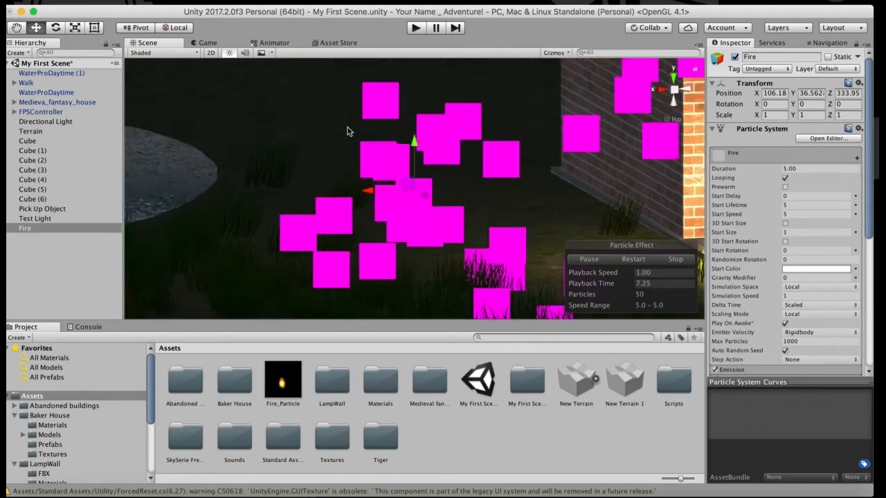
scroll(348, 132, "down", 3)
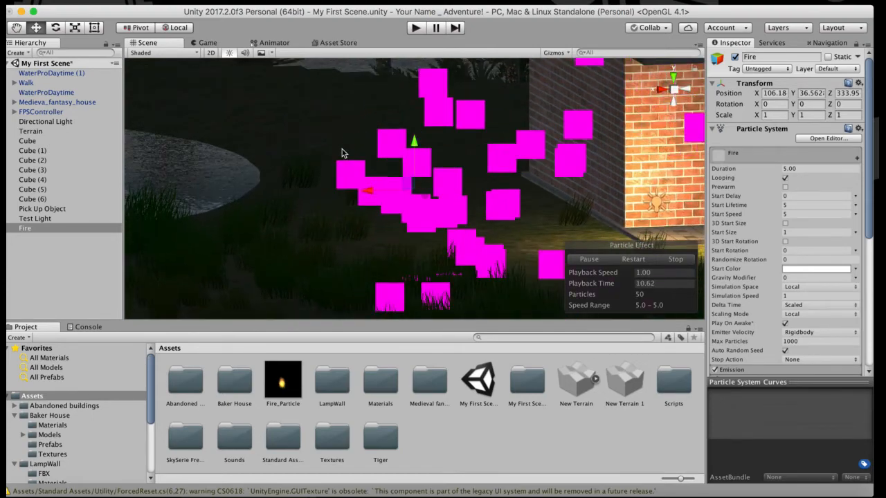
left_click_drag(340, 148, 481, 162, "alt")
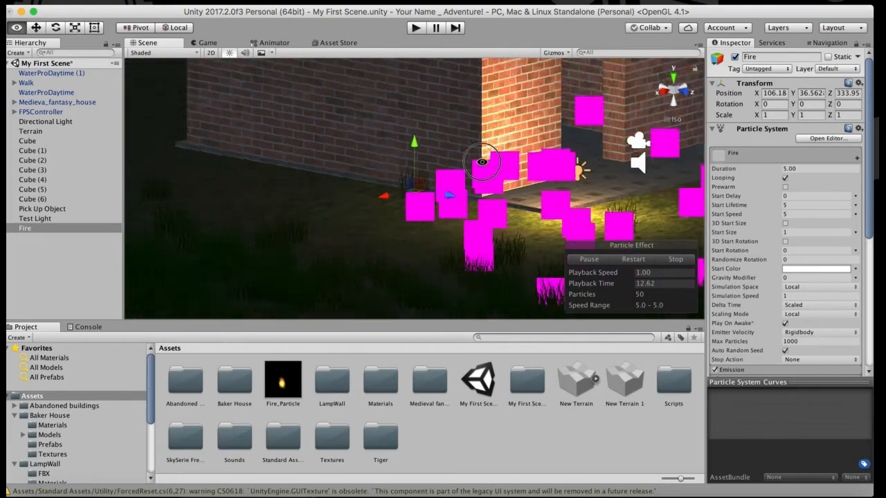
scroll(485, 159, "down", 5)
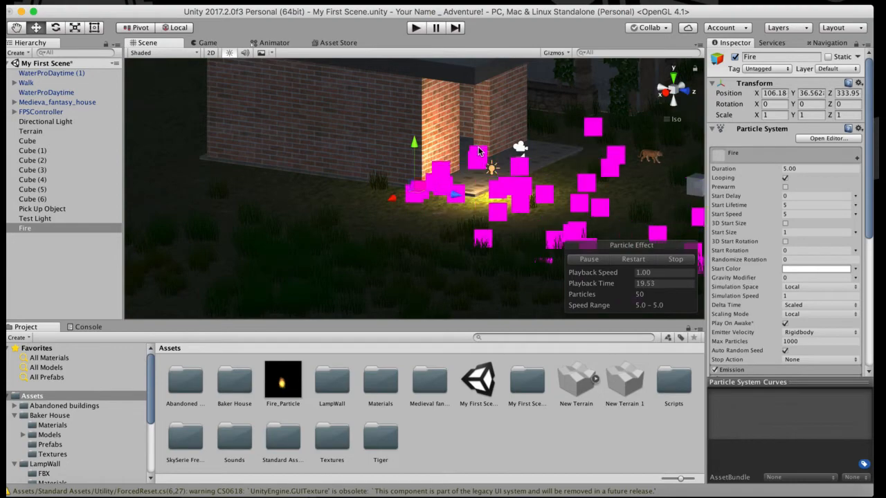
left_click_drag(485, 148, 537, 173, "alt")
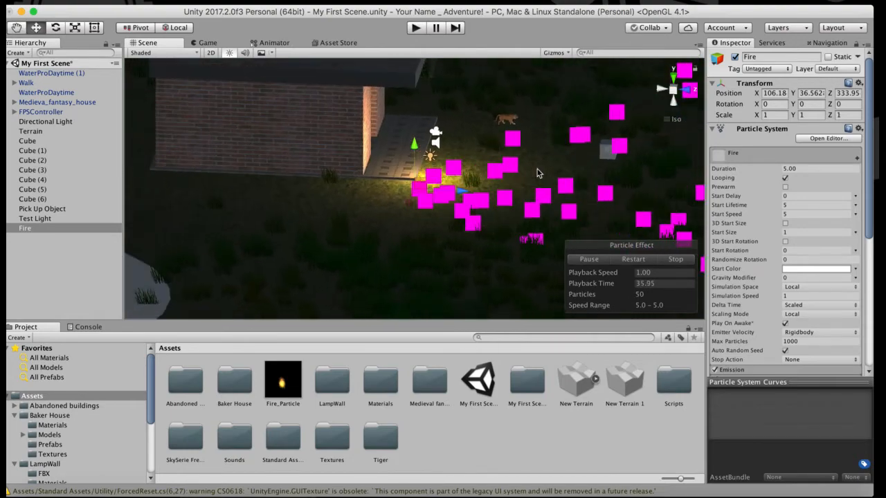
scroll(537, 169, "up", 5)
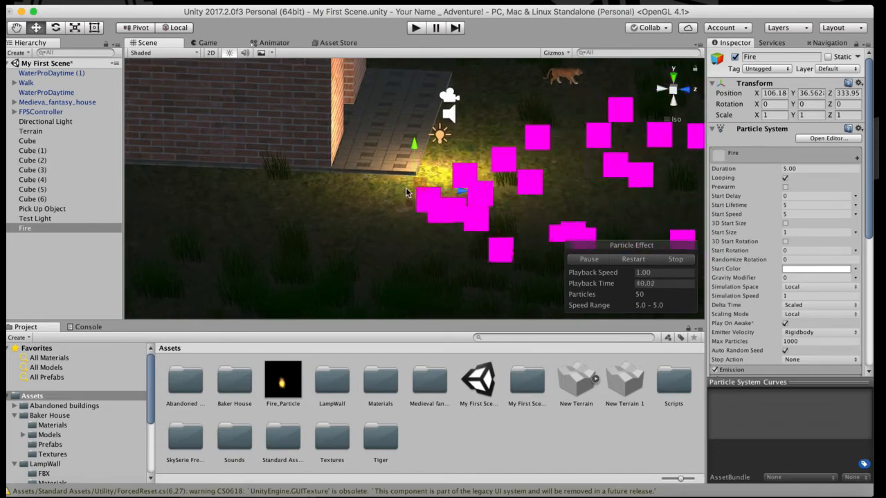
left_click(55, 27)
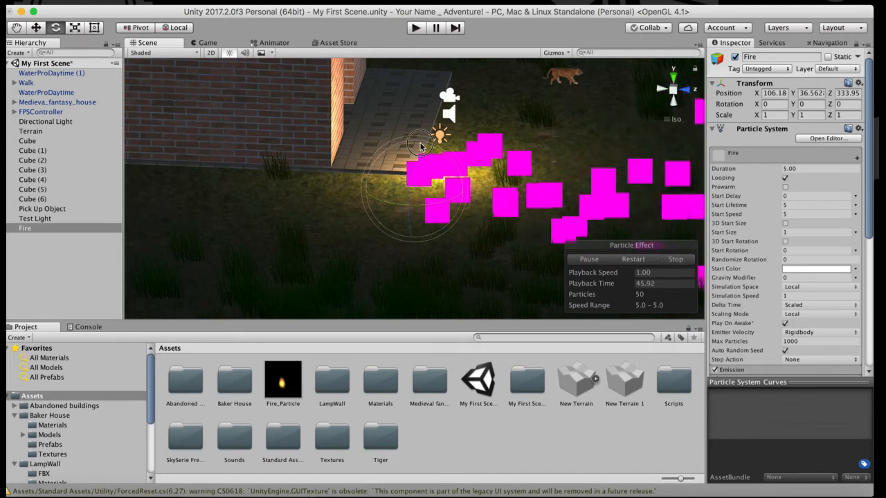
left_click_drag(420, 146, 359, 138)
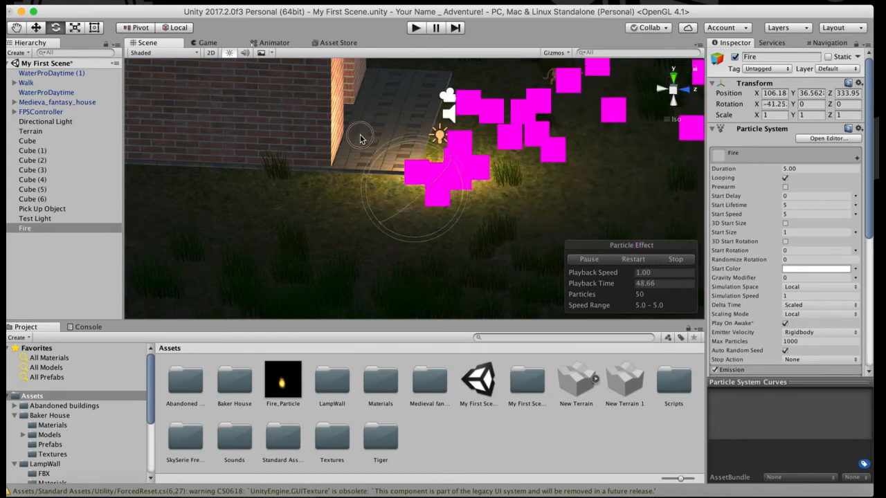
left_click(776, 104)
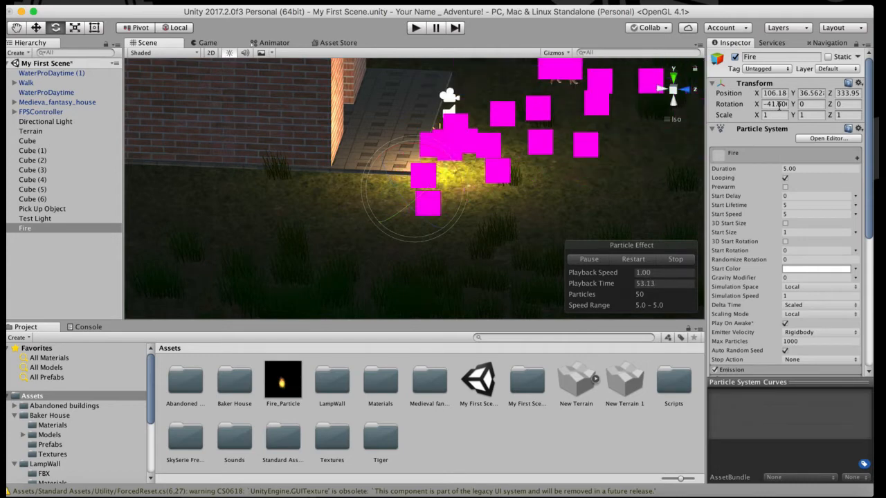
type("-")
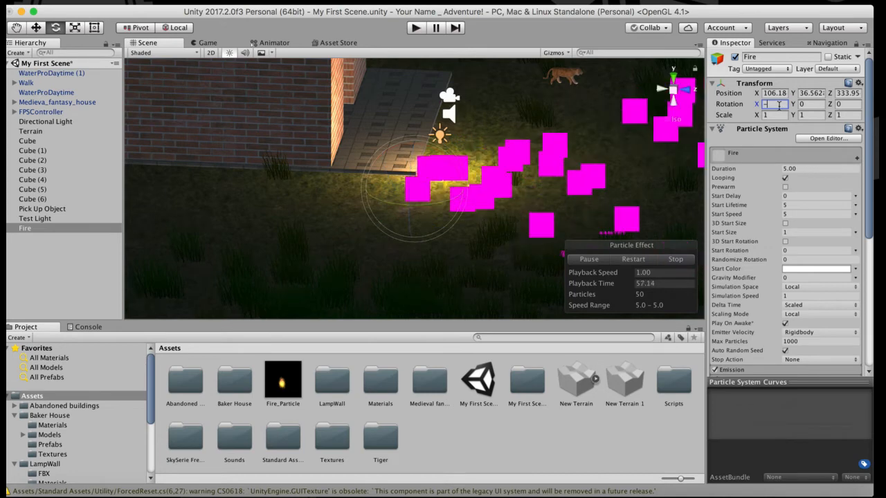
type("90")
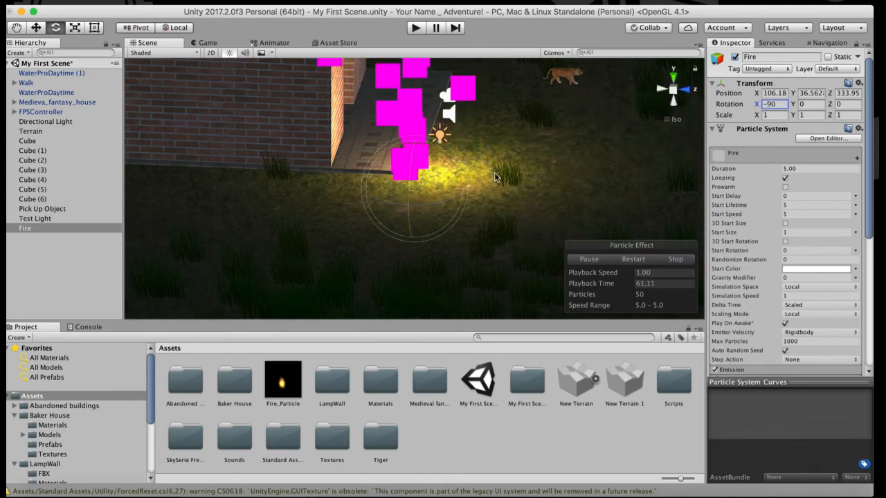
Step: Collapse the Particle System settings and apply the Fire_Particle texture to the Fire object as its material
left_click_drag(494, 170, 350, 187, "alt")
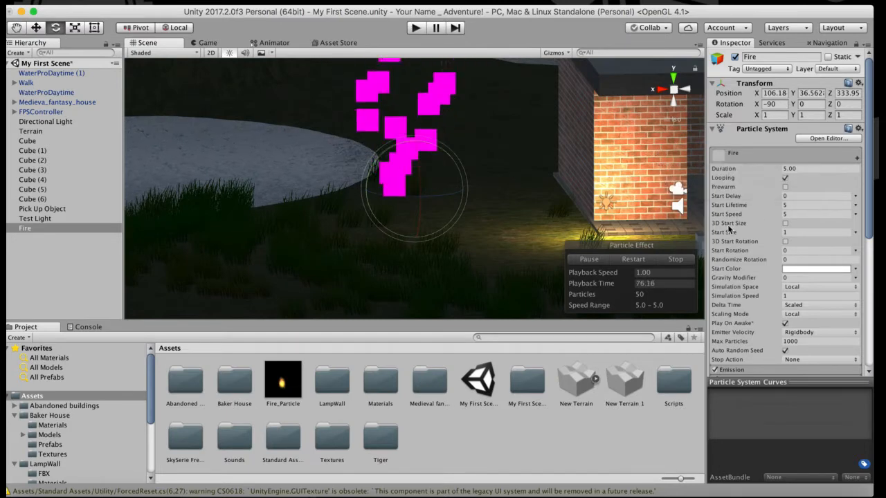
left_click(712, 130)
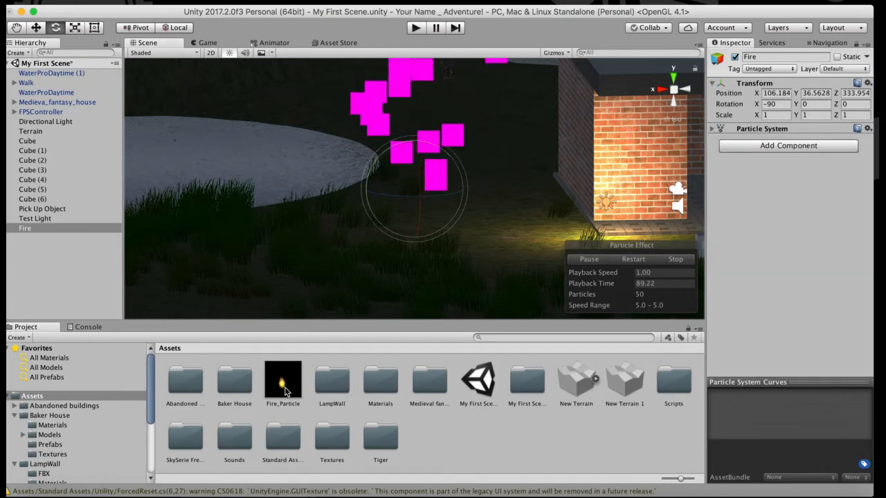
left_click_drag(286, 386, 592, 290)
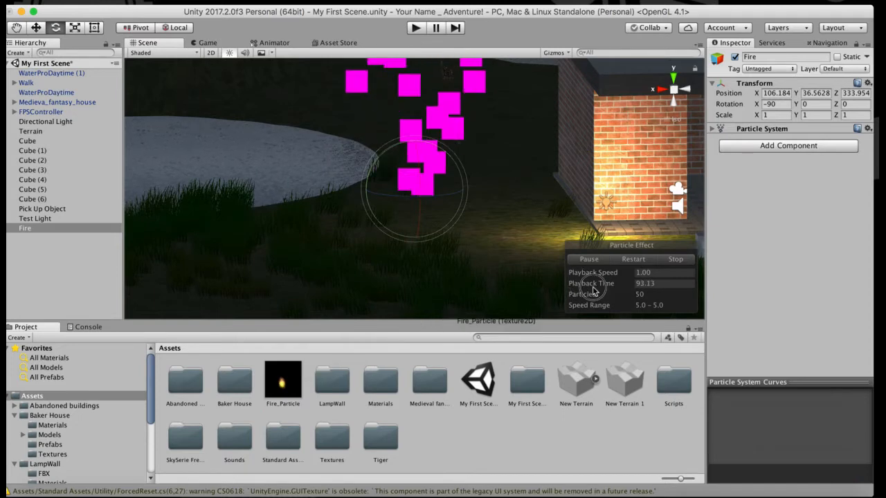
left_click_drag(697, 270, 748, 196)
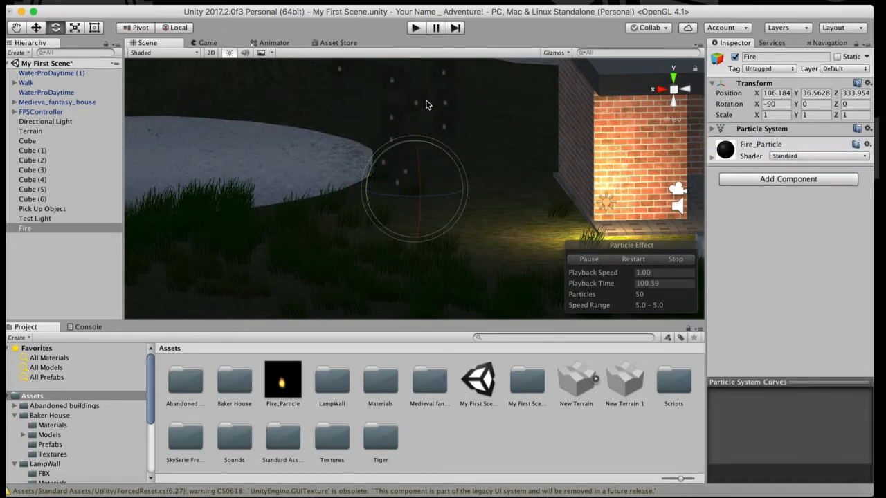
Step: Turn off scene lighting in the Scene view to see the fire particles more clearly
left_click_drag(426, 104, 442, 134, "alt")
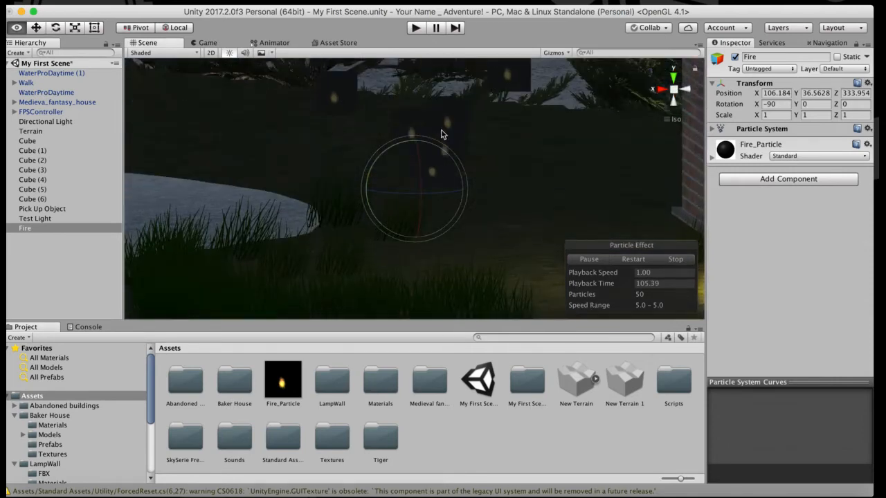
left_click(228, 53)
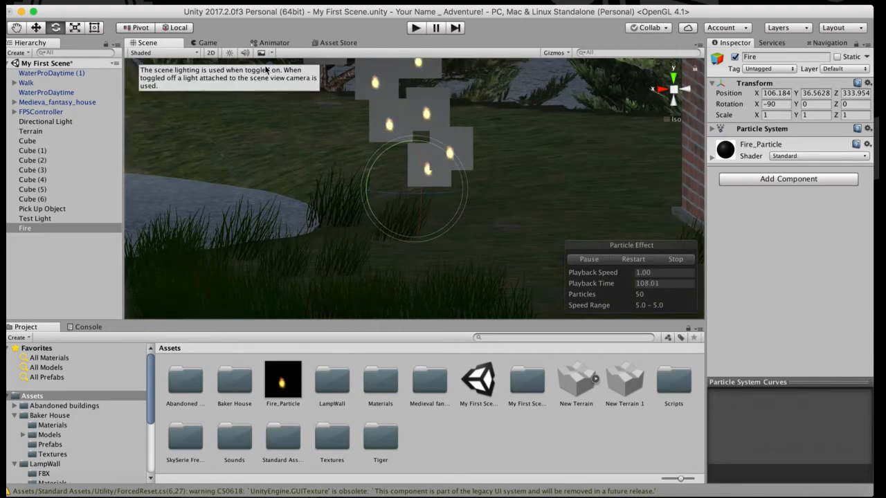
mouse_move(429, 152)
left_mouse_down("alt")
mouse_move(421, 145)
mouse_move(415, 162)
mouse_move(430, 137)
mouse_move(421, 137)
mouse_move(422, 152)
left_mouse_up("alt")
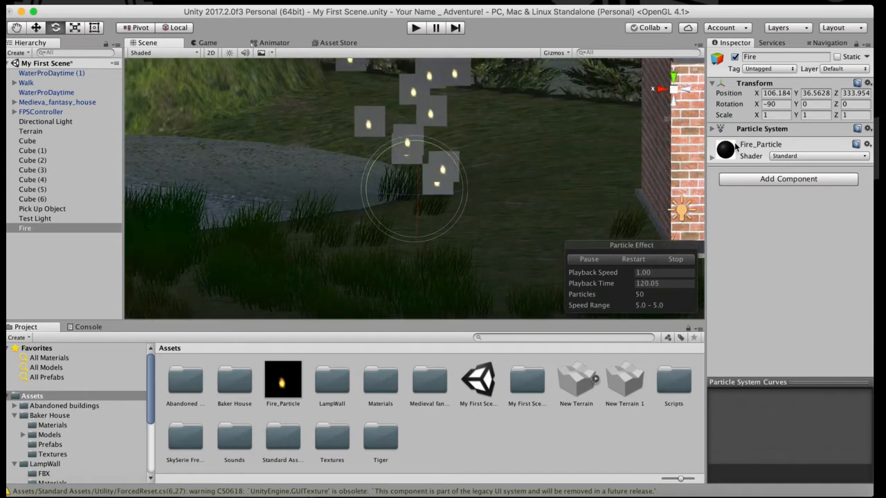
Step: Change the Fire_Particle material's shader to Particles/Additive and check the particles in the scene
left_click(793, 156)
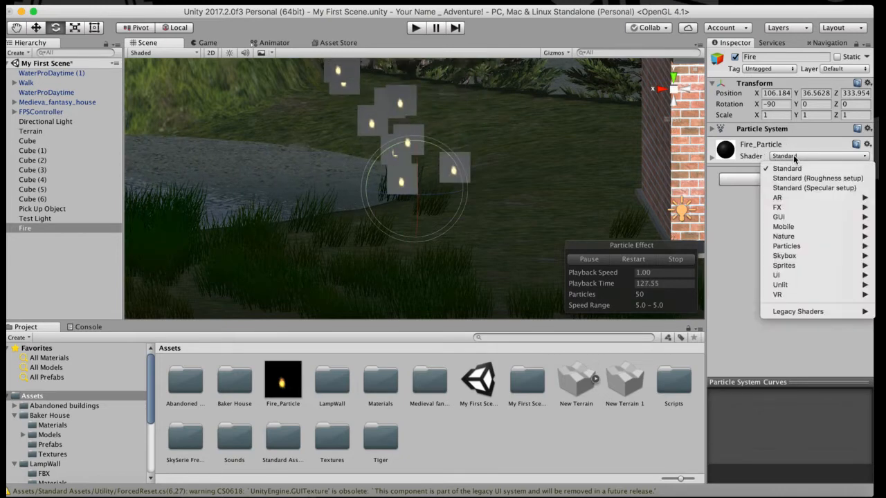
mouse_move(806, 246)
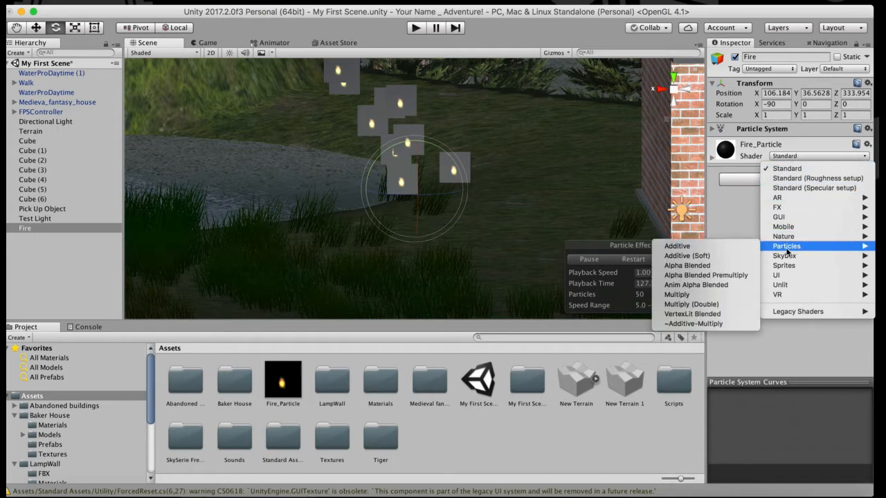
left_click(734, 248)
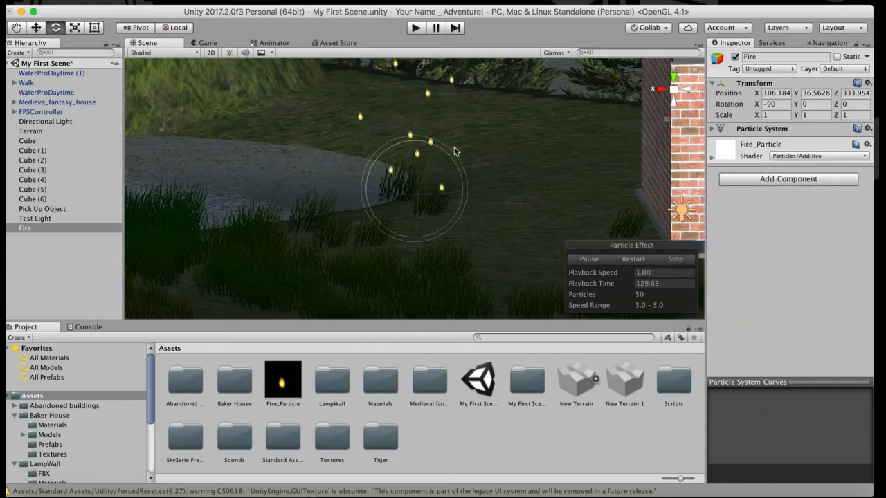
scroll(446, 124, "down", 3)
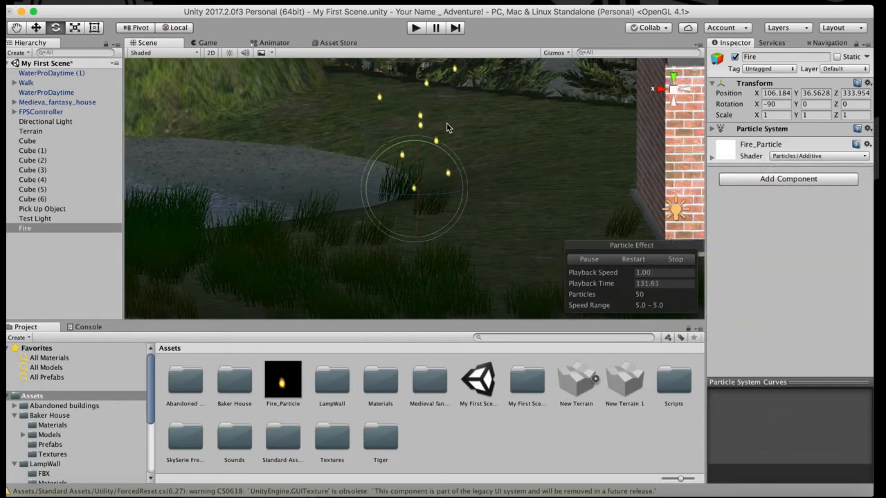
scroll(447, 123, "up", 5)
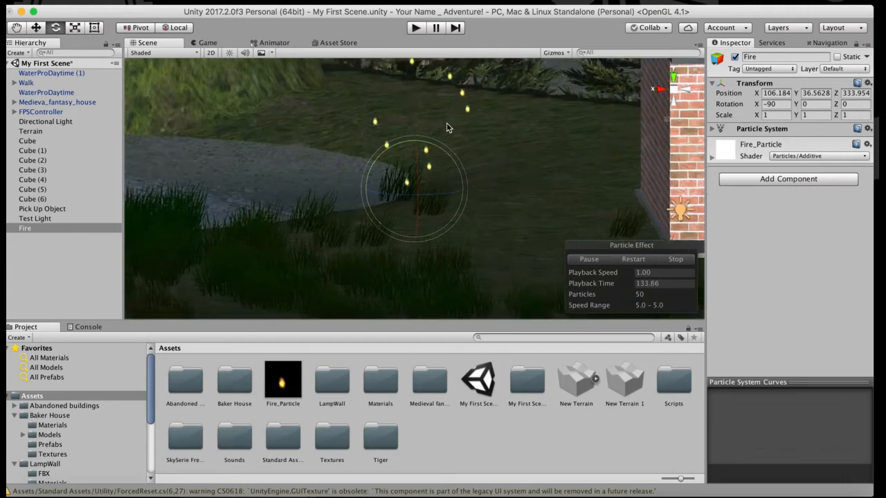
Step: Expand the Fire object's Particle System settings and set both Start Lifetime and Start Speed to 1
scroll(447, 124, "down", 2)
scroll(447, 124, "down", 3)
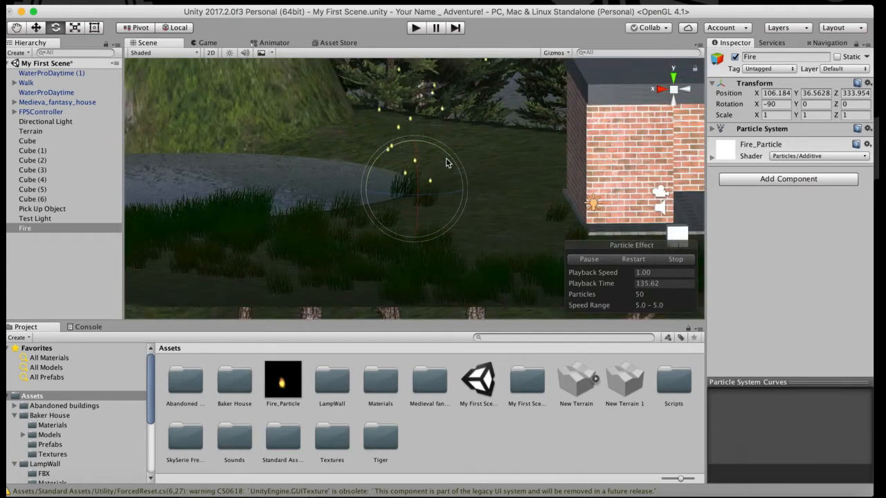
left_click_drag(445, 159, 456, 83, "alt")
left_click(713, 129)
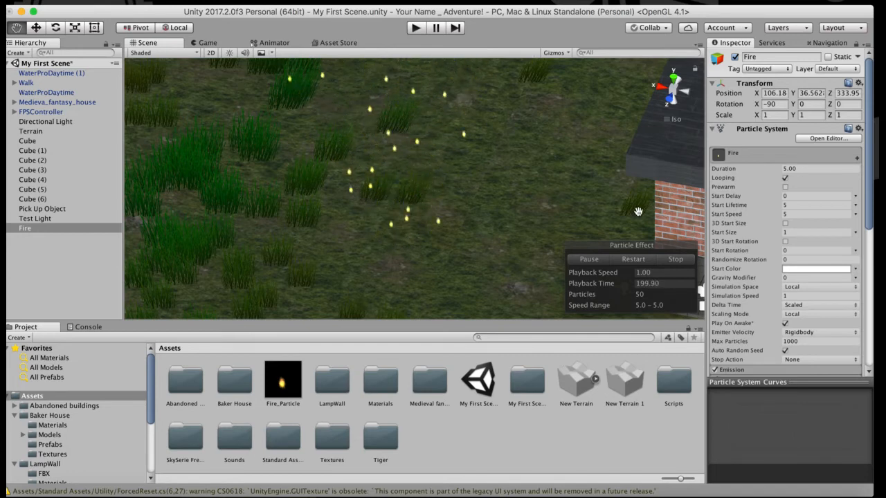
left_click(792, 205)
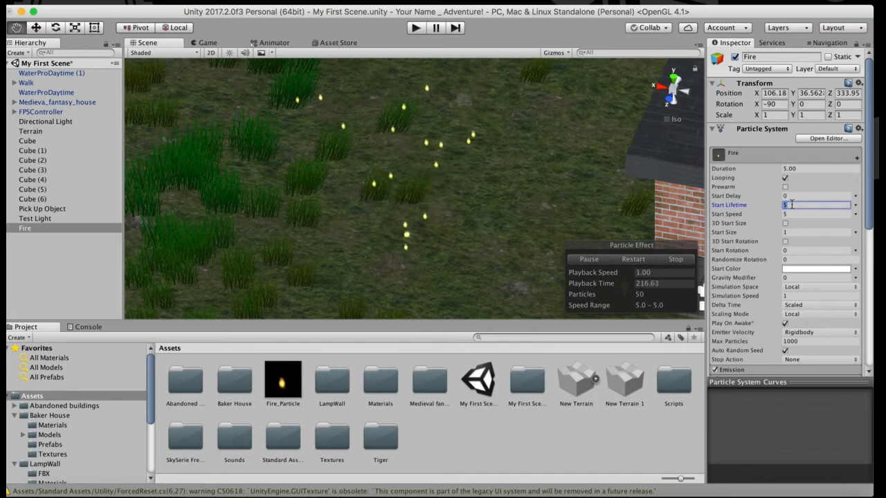
type("1")
left_click(790, 214)
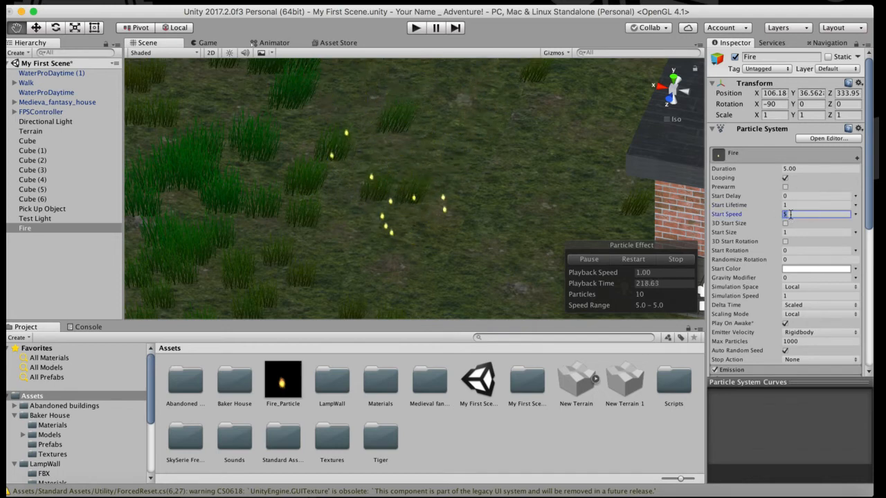
type("1")
Step: Enlarge the fire particles, trying a Start Size of 10 and setting it to 20
scroll(425, 241, "up", 3)
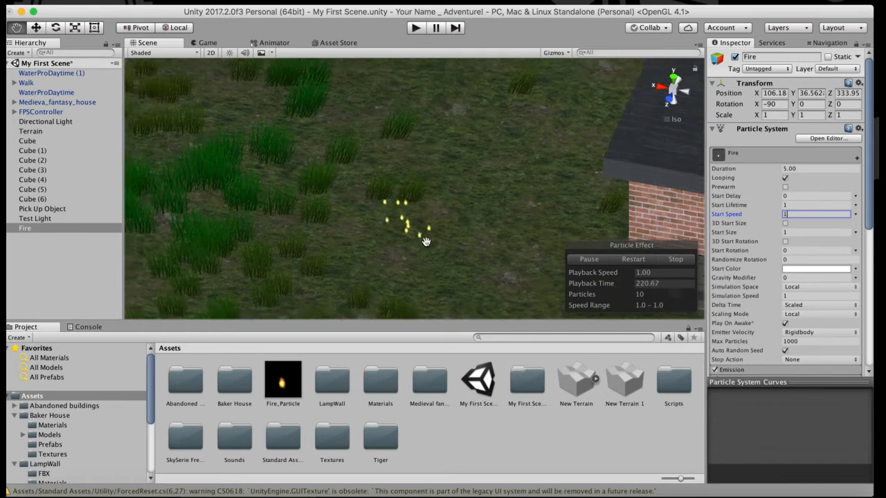
left_click_drag(431, 231, 428, 170)
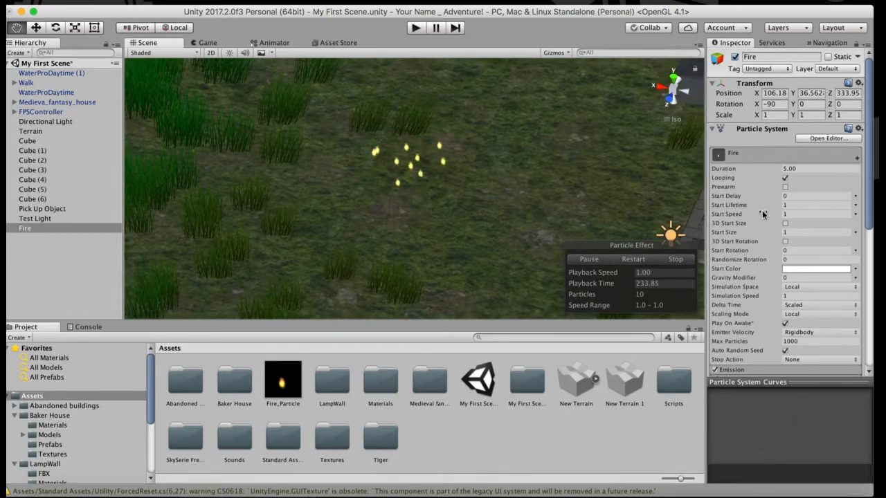
left_click(796, 232)
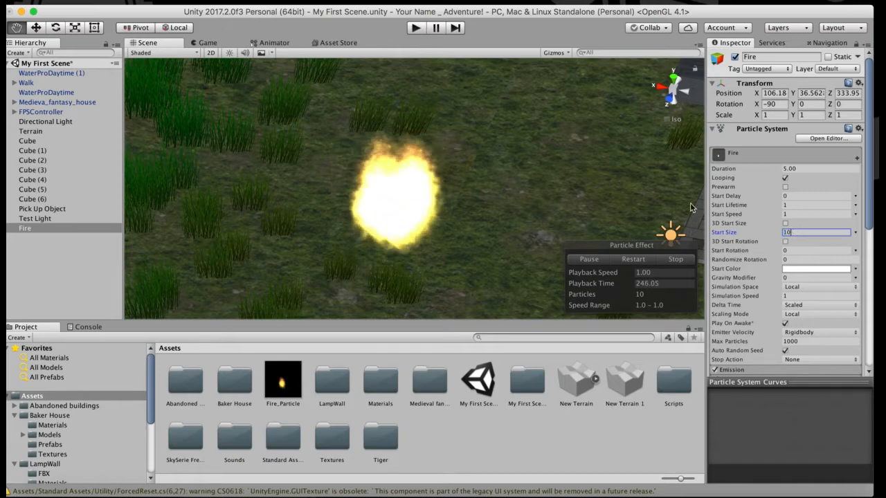
scroll(633, 185, "down", 5)
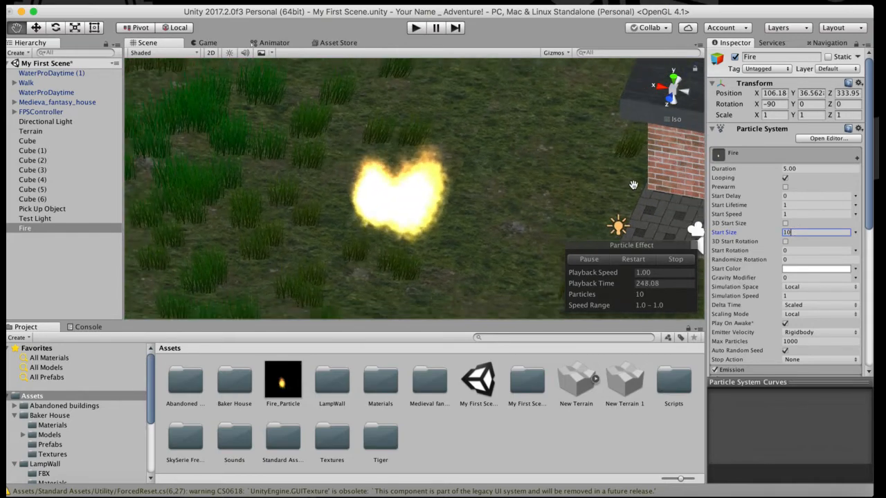
scroll(633, 185, "down", 3)
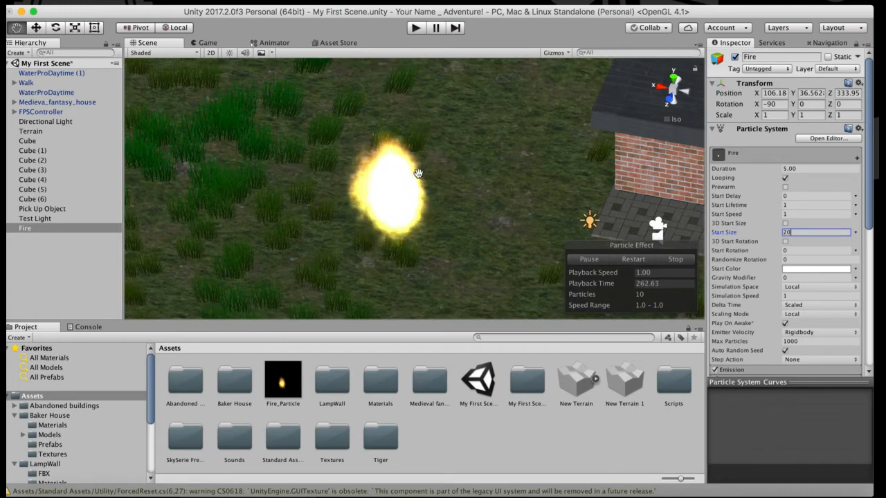
mouse_move(461, 182)
left_mouse_down()
mouse_move(436, 153)
mouse_move(447, 172)
mouse_move(457, 168)
left_mouse_up()
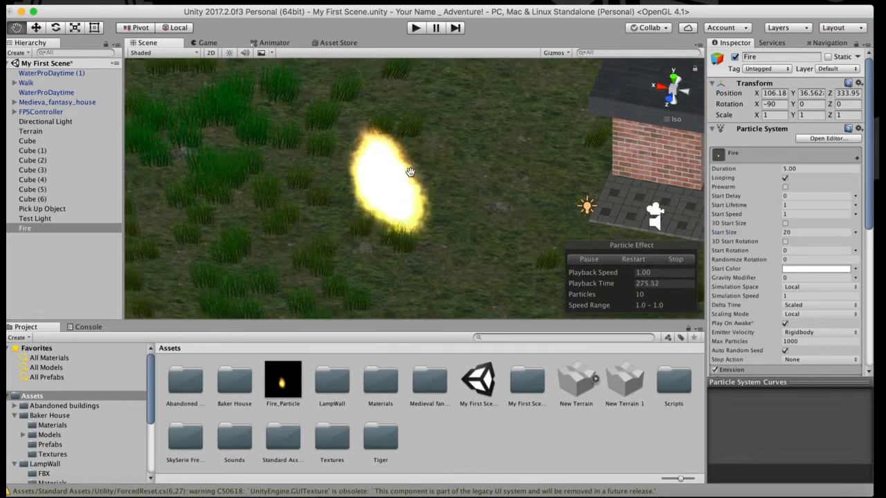
Step: Try blue, magenta, yellow and violet hues for the particles' Start Color and settle on a light red
left_click(805, 274)
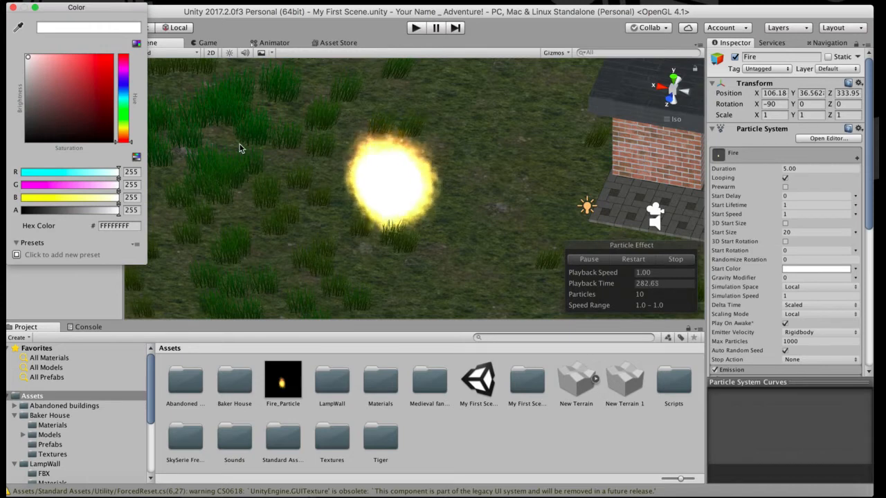
left_click(58, 59)
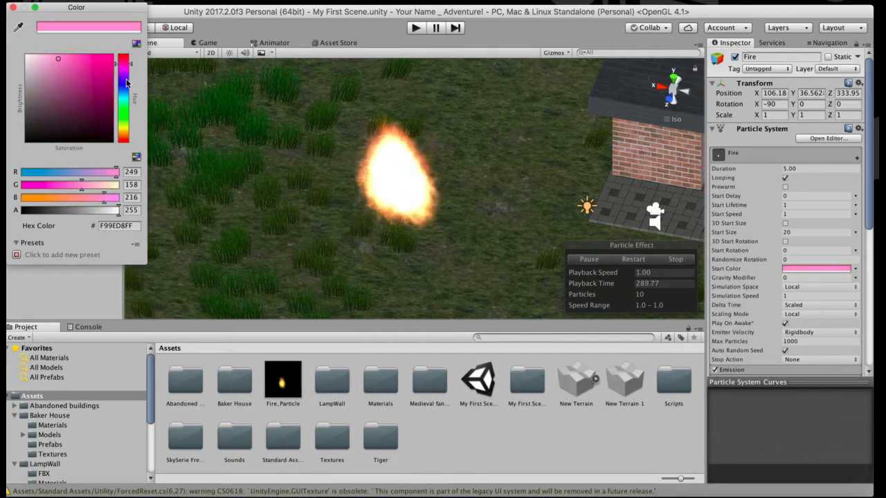
left_click_drag(127, 80, 119, 88)
left_click_drag(109, 58, 132, 24)
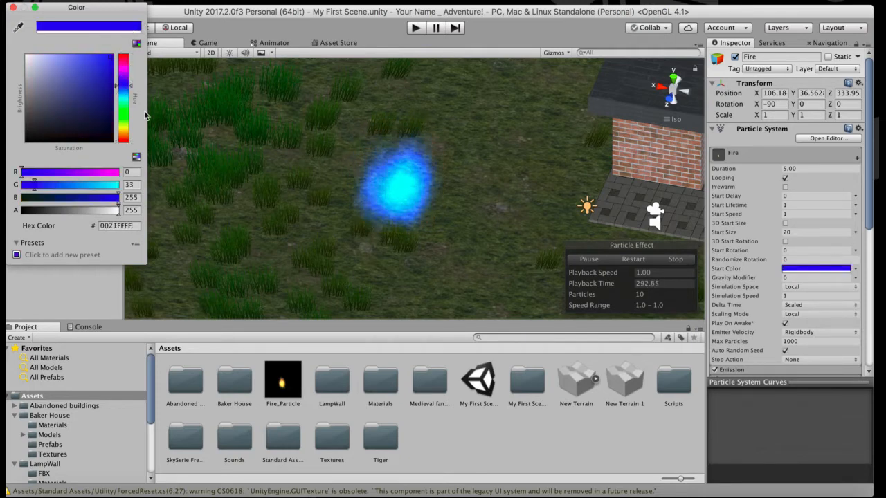
left_click(126, 70)
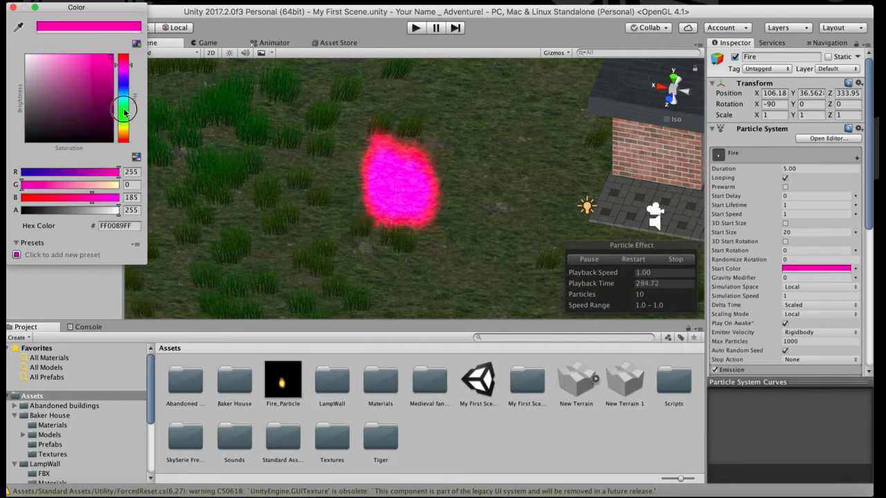
left_click(124, 113)
left_click(125, 132)
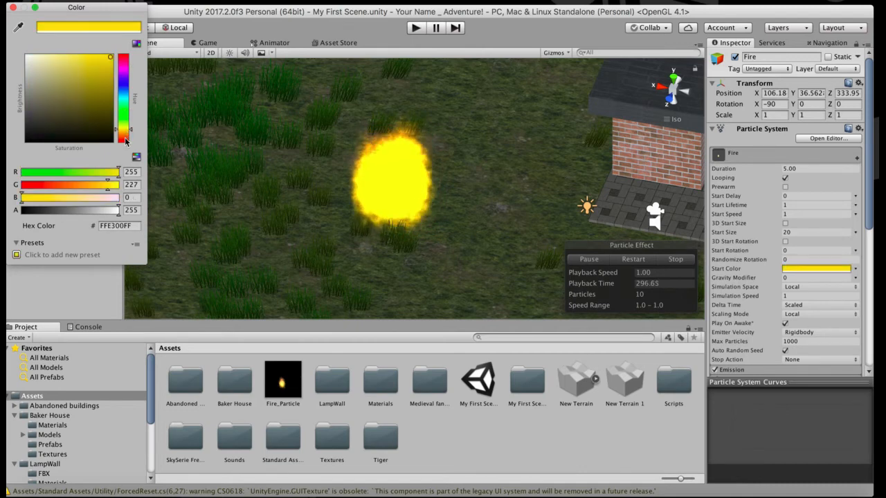
left_click(126, 139)
left_click(125, 126)
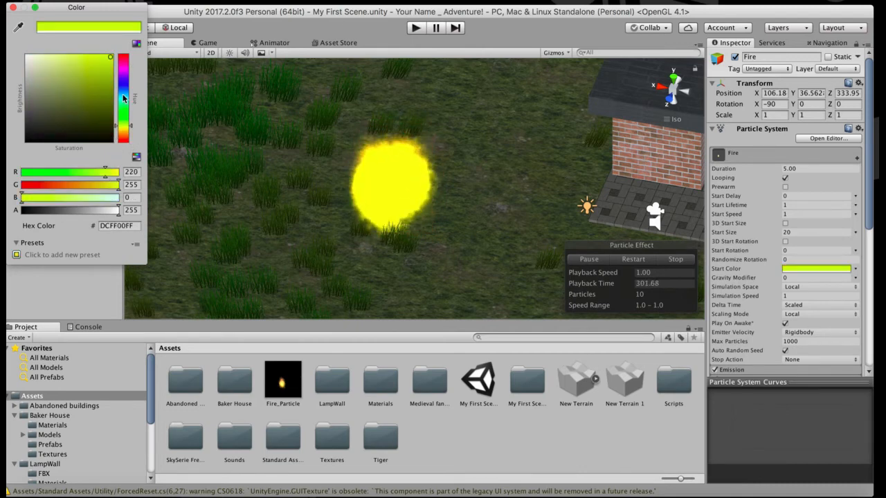
left_click(125, 82)
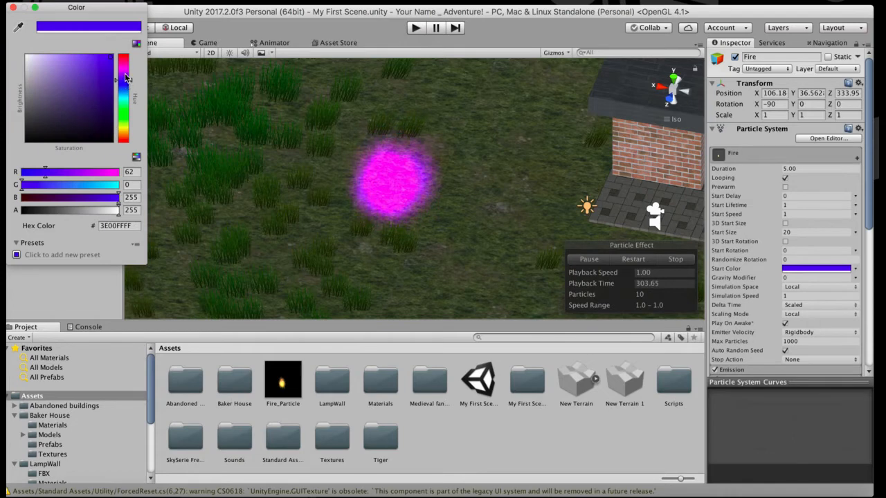
mouse_move(126, 78)
left_mouse_down()
mouse_move(130, 54)
mouse_move(67, 58)
left_mouse_up()
left_click(89, 60)
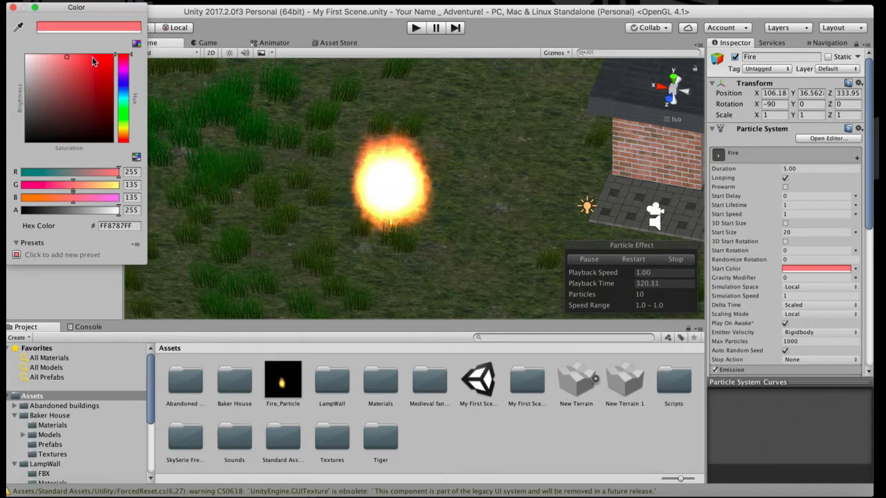
Step: Set the particle system's Simulation Speed to 0.8 and look through the remaining particle modules
scroll(798, 170, "down", 5)
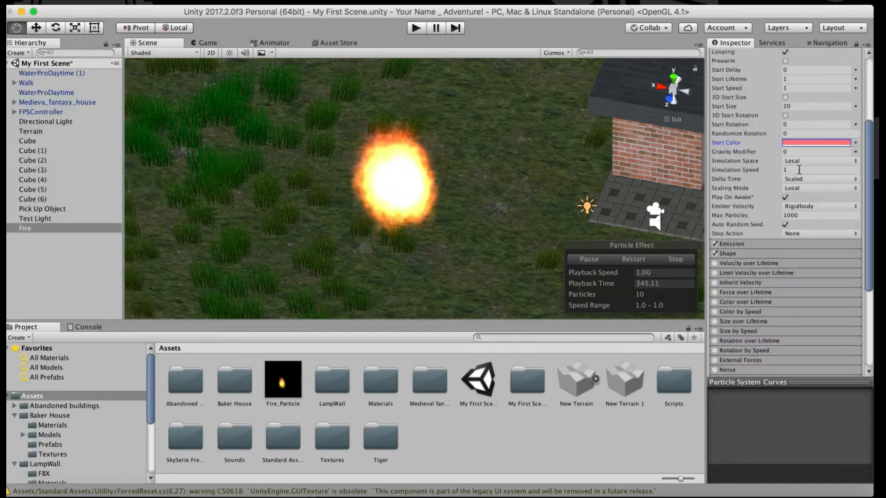
left_click(798, 169)
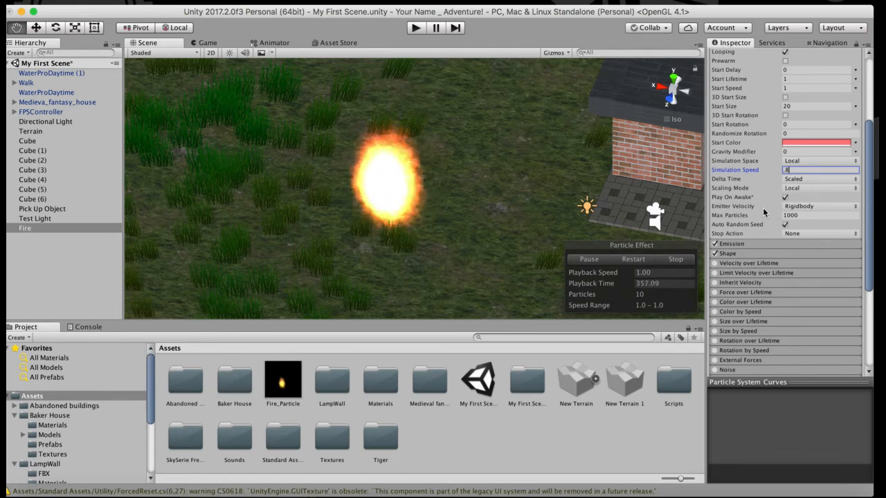
scroll(764, 211, "down", 6)
scroll(748, 118, "up", 7)
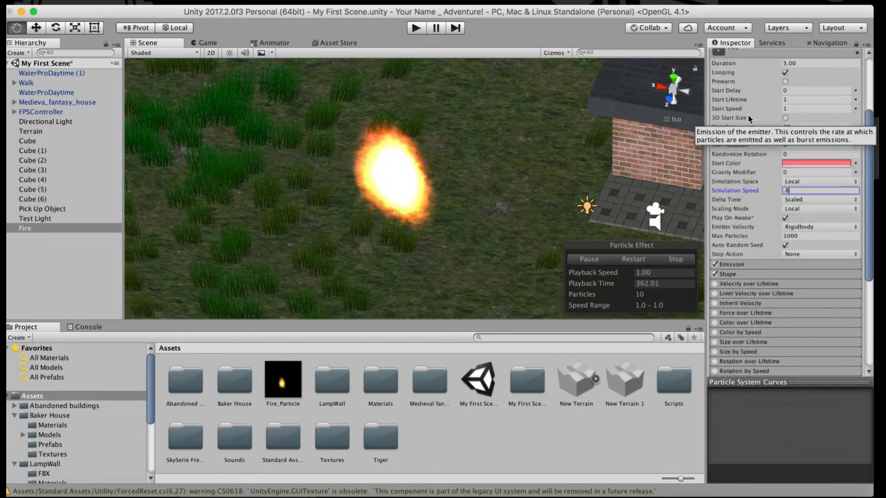
scroll(757, 209, "up", 3)
scroll(759, 208, "down", 6)
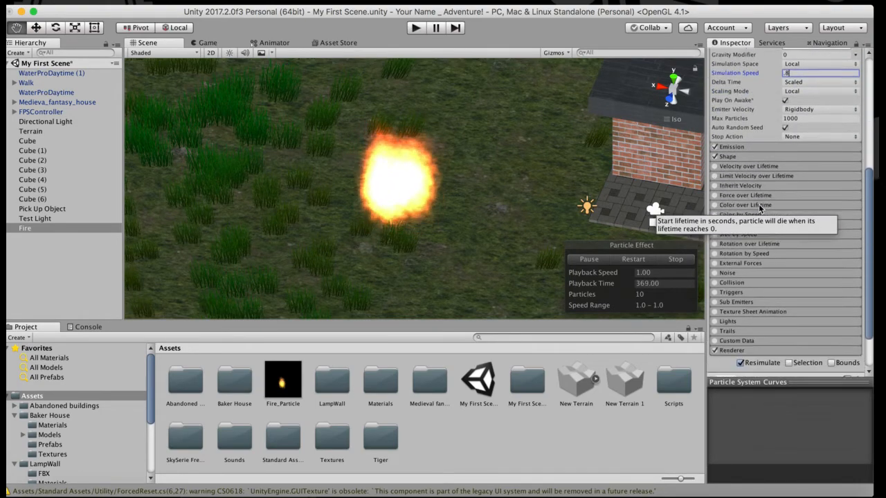
scroll(759, 208, "down", 2)
scroll(760, 206, "up", 7)
scroll(759, 186, "down", 3)
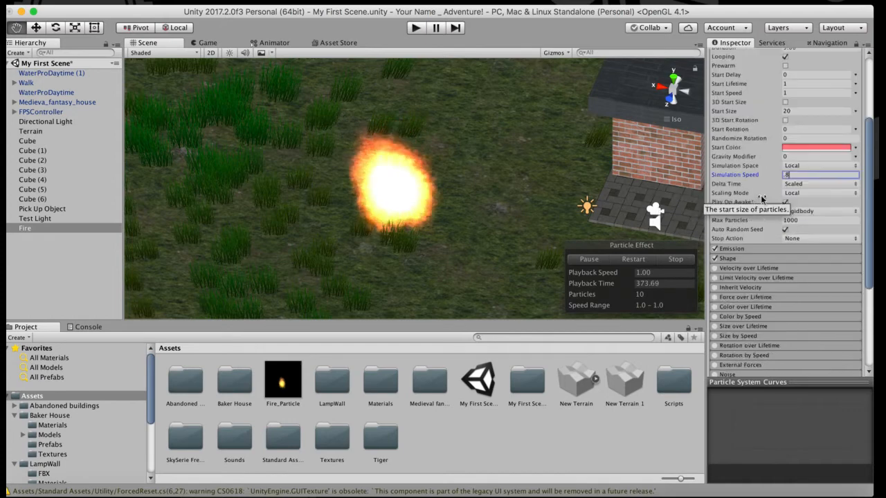
Step: Set the Emission module's Rate over Time to 20 and expand the Shape module's settings
scroll(761, 200, "down", 4)
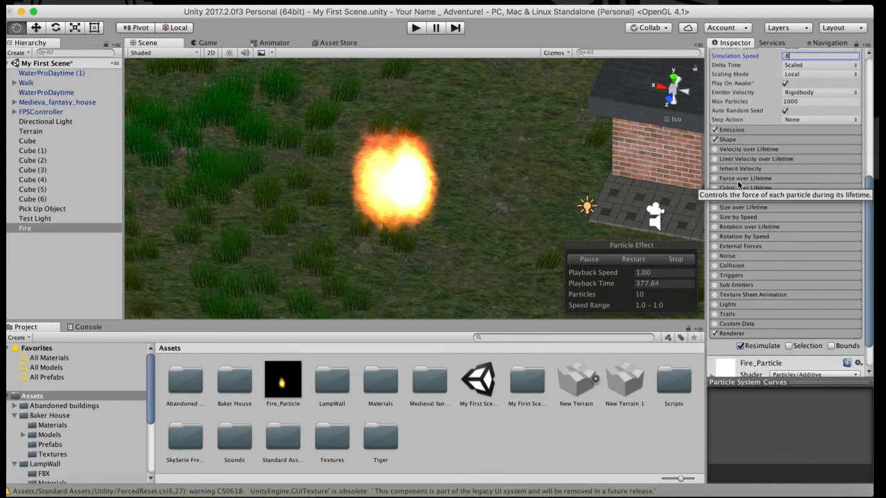
left_click(761, 129)
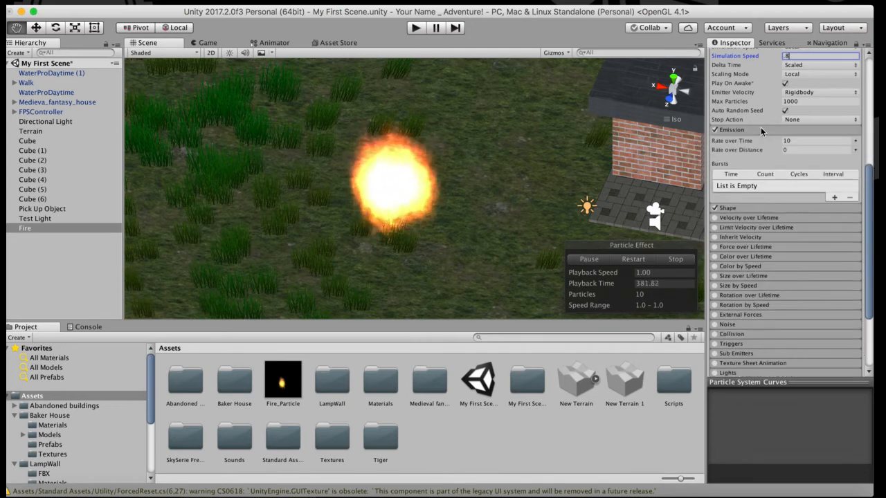
left_click(798, 142)
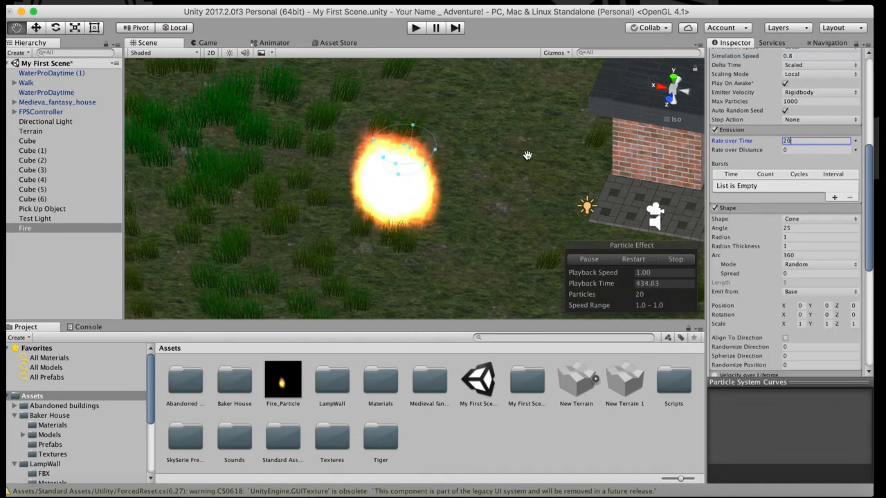
Step: Try the Donut, Box and Circle emitter shapes on the fire, then return the shape to Cone
left_click_drag(516, 156, 460, 125)
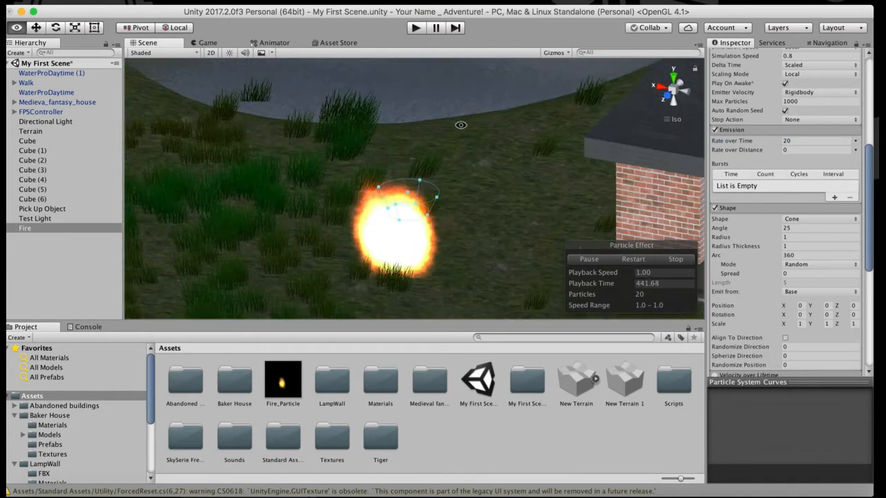
left_click(799, 218)
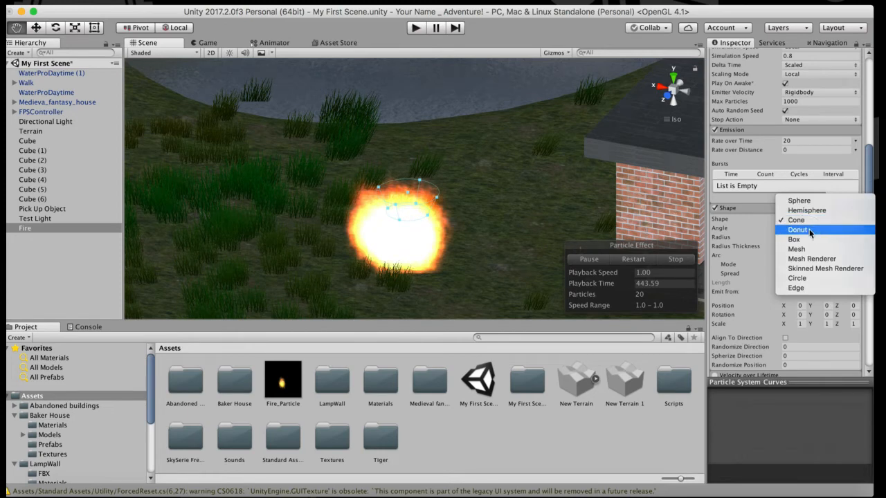
left_click(809, 229)
left_click(808, 218)
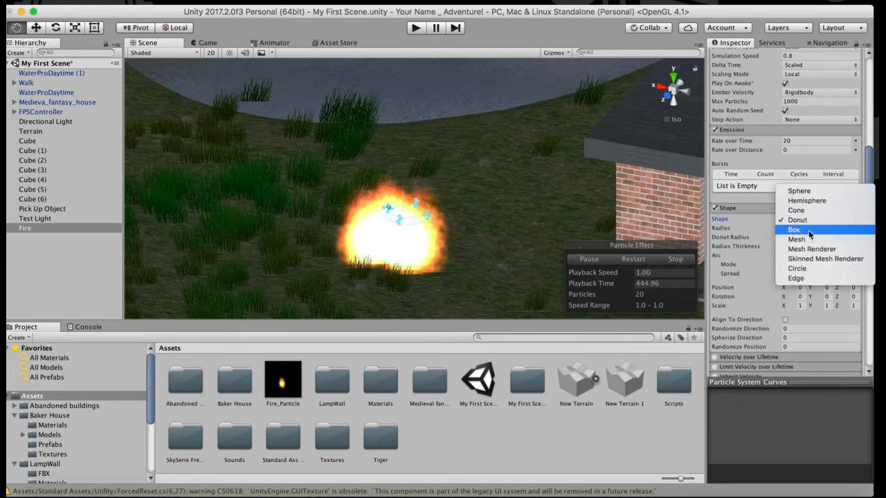
left_click(808, 232)
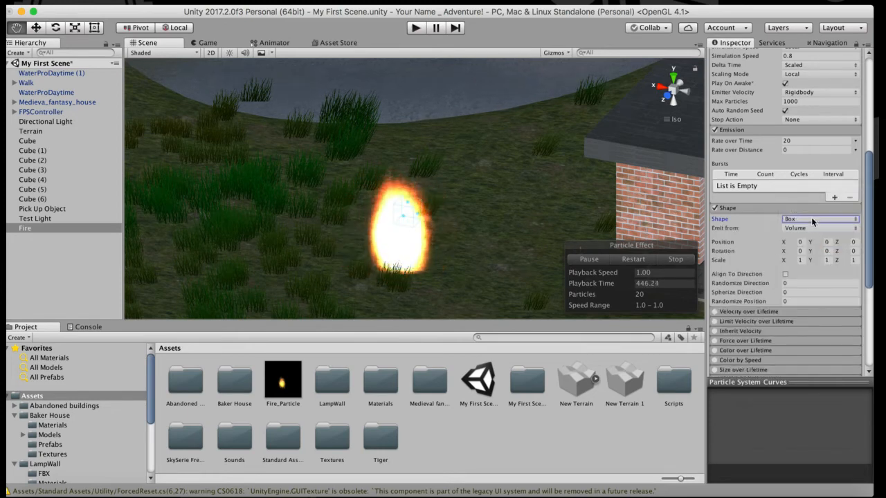
left_click(810, 219)
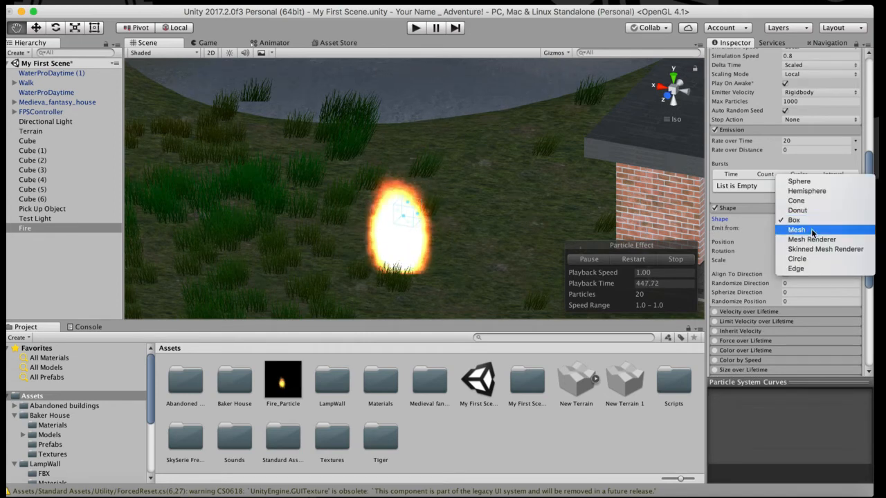
left_click(796, 258)
left_click(813, 219)
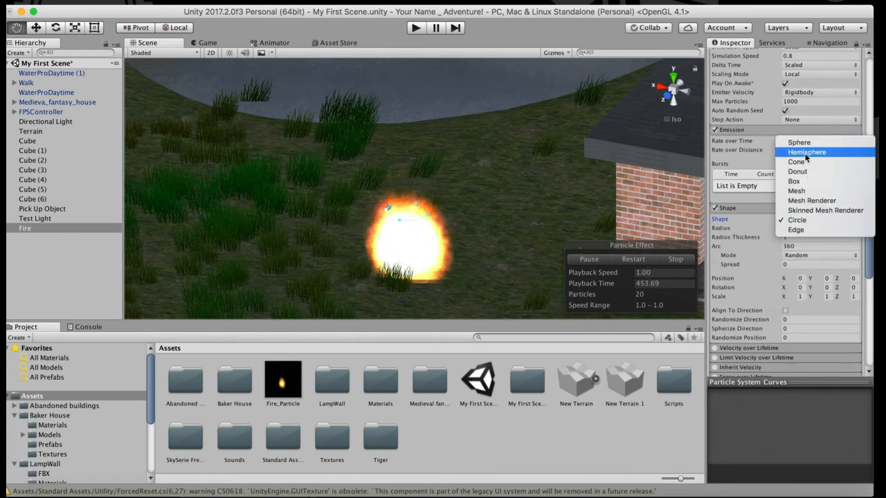
left_click(806, 161)
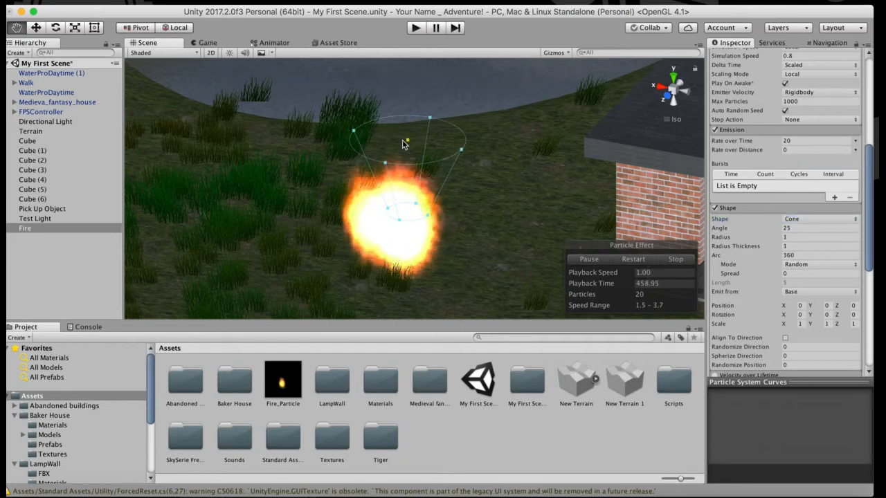
Step: Reshape the fire's cone emitter in the scene to an Angle of about 16.19 and a Radius of about 1.28
left_click_drag(403, 140, 414, 112)
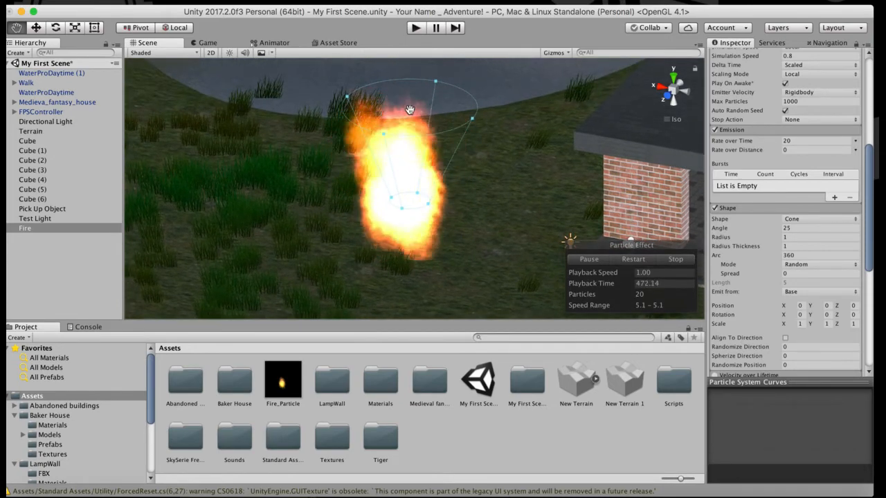
scroll(414, 112, "down", 3)
left_click(797, 228)
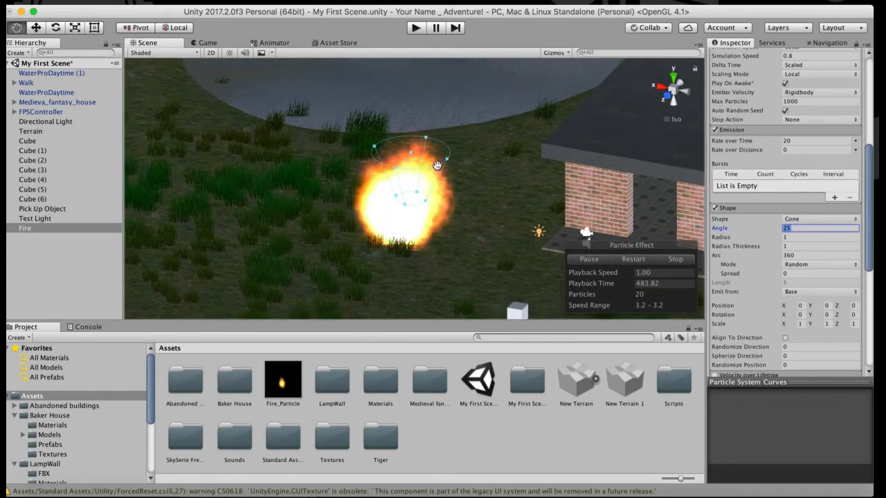
left_click_drag(445, 158, 459, 161)
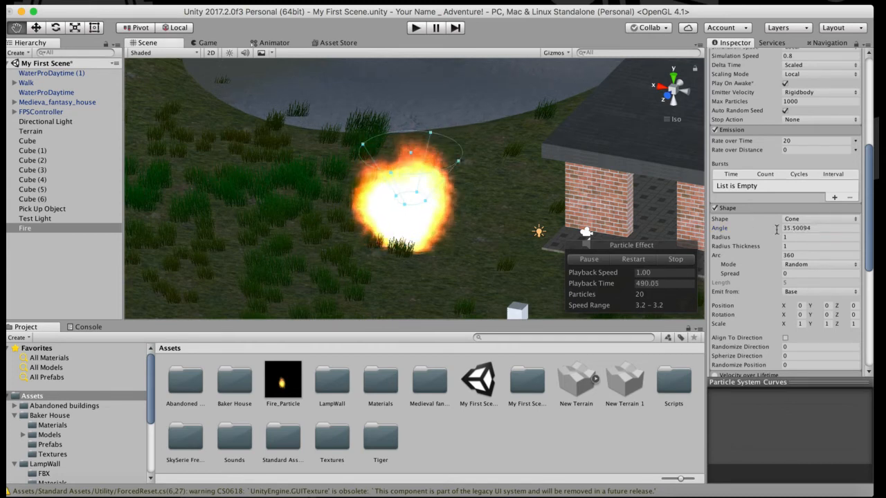
left_click_drag(461, 165, 429, 155)
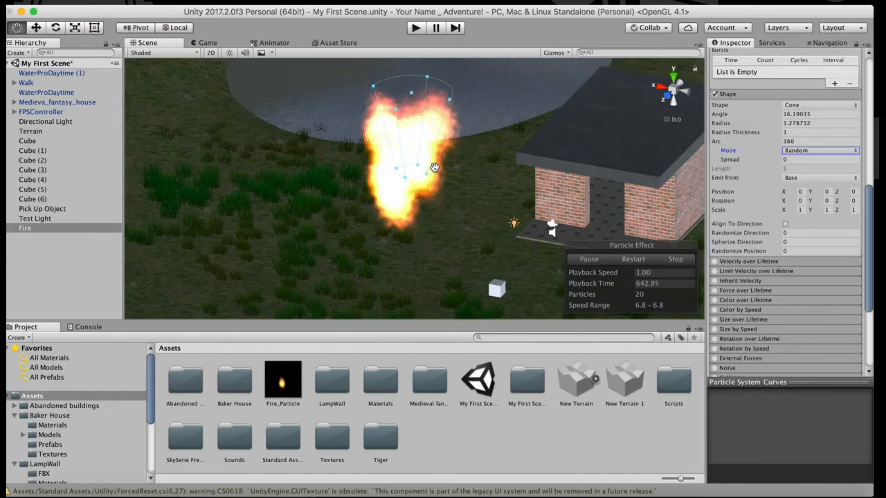
Step: Enable the Size over Lifetime module and give its Size the curved preset that falls from 1.0 to 0
scroll(804, 147, "down", 5)
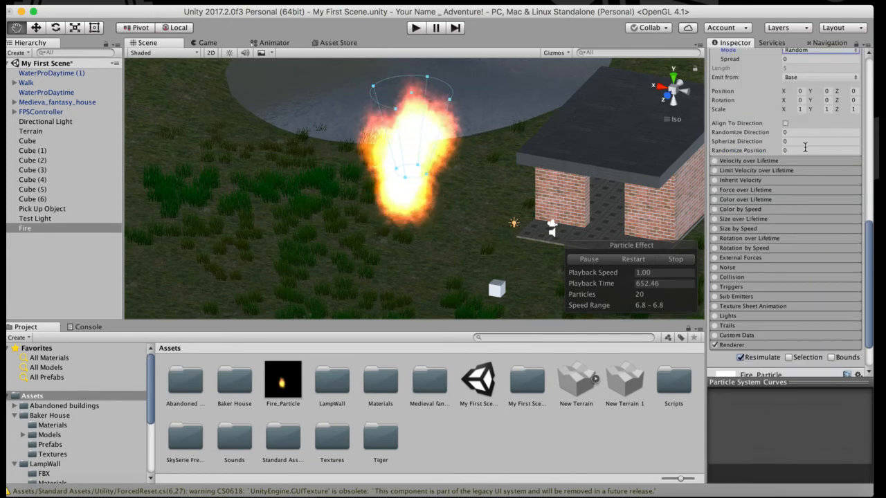
left_click(716, 219)
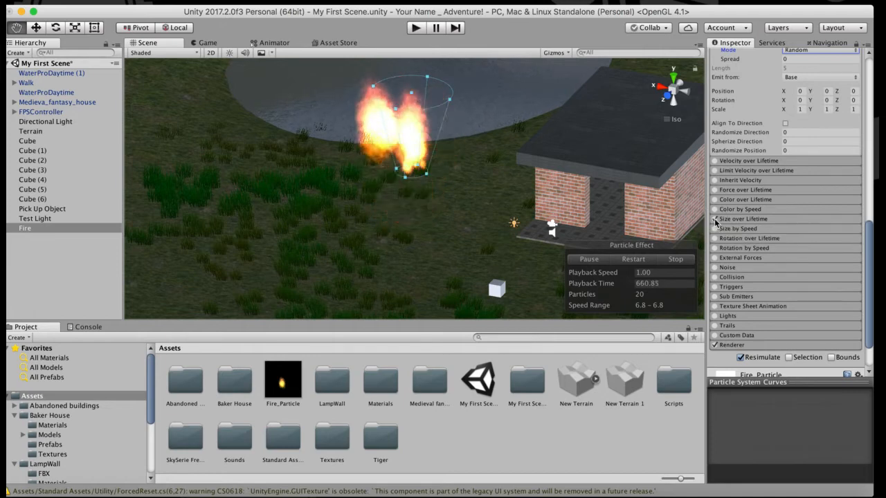
left_click(759, 222)
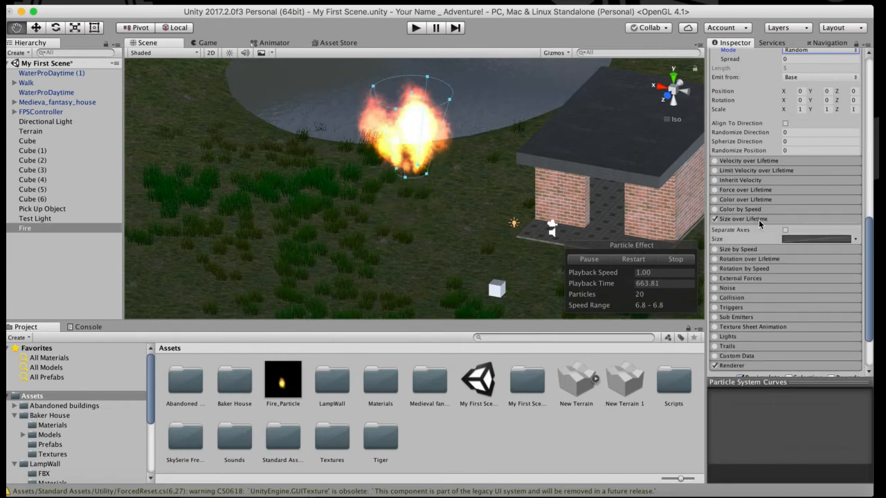
scroll(736, 242, "down", 1)
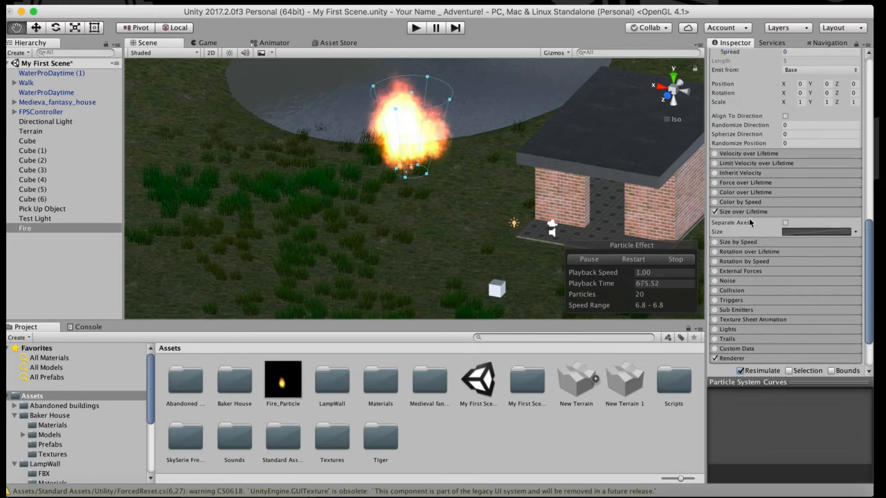
left_click(794, 232)
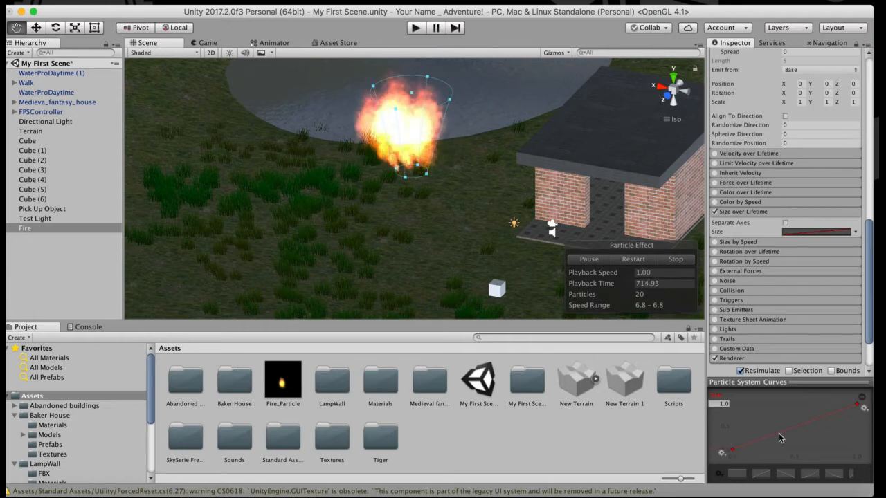
left_click(785, 474)
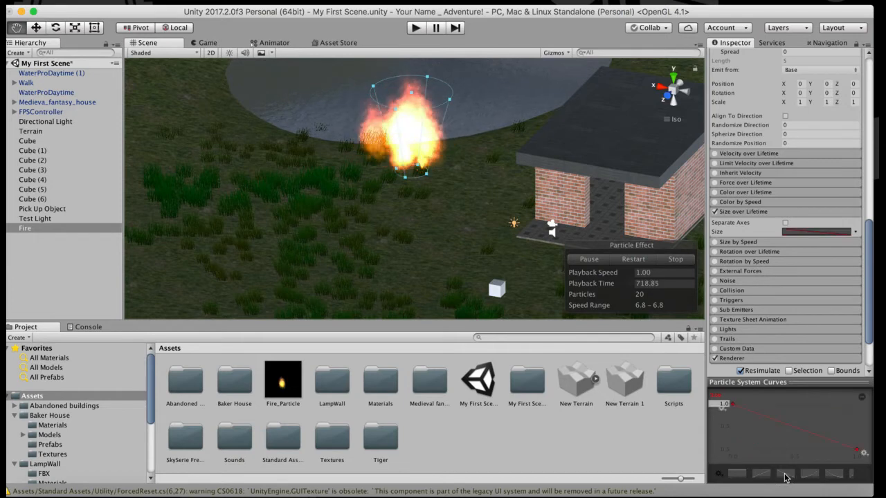
left_click(834, 476)
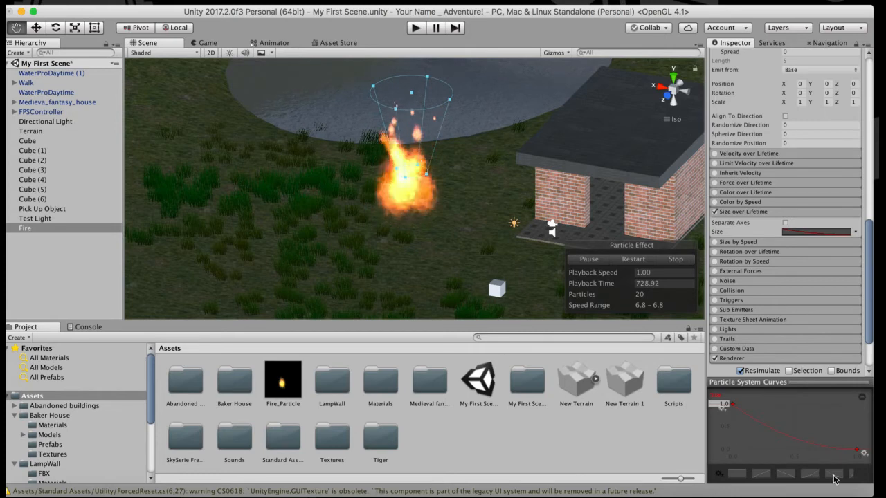
Step: Add a key to the middle of the size curve and lower it so particles shrink faster early on
double_click(775, 431)
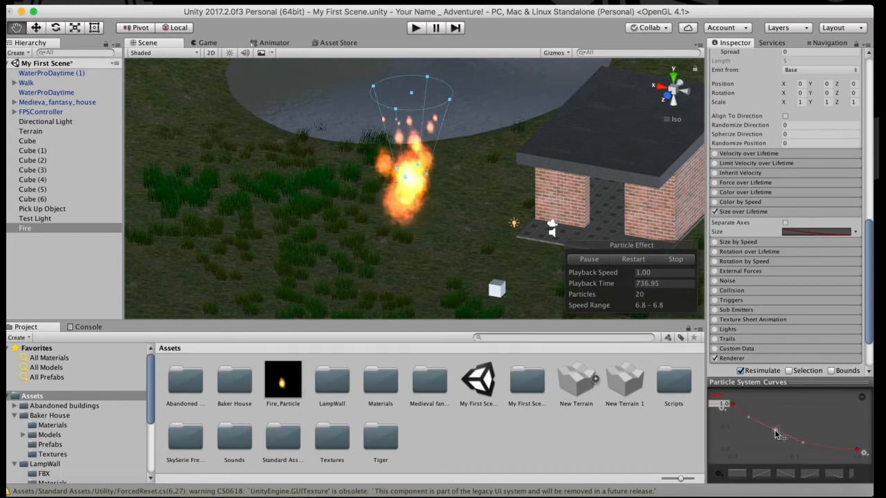
mouse_move(776, 432)
left_mouse_down()
mouse_move(758, 461)
mouse_move(748, 447)
mouse_move(769, 430)
left_mouse_up()
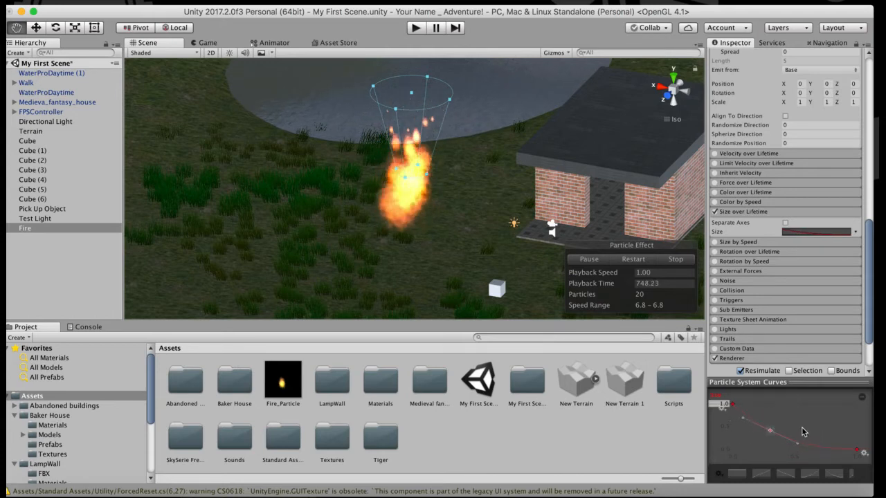
left_click_drag(797, 443, 771, 440)
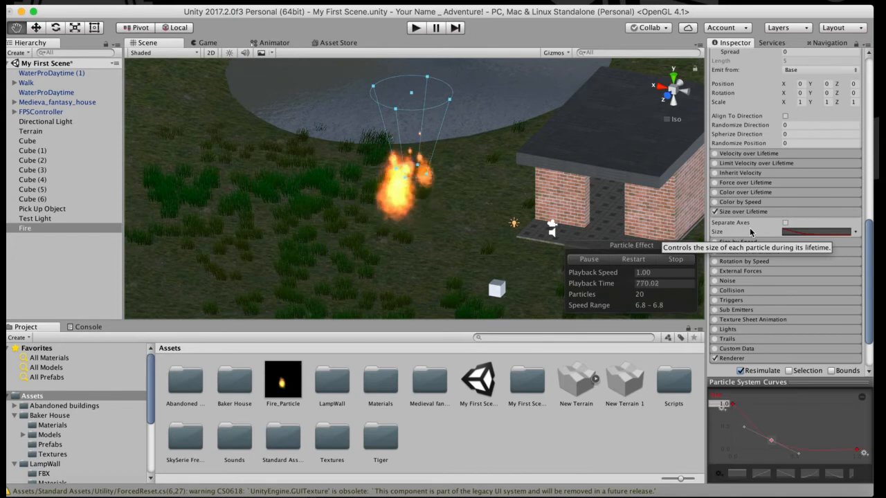
Step: Enable the Color over Lifetime module and open its color gradient for editing
left_click(716, 193)
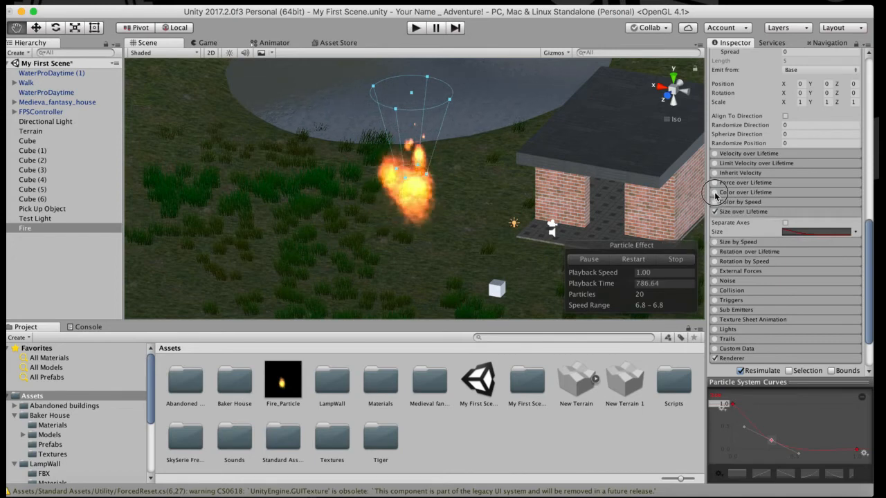
left_click(751, 192)
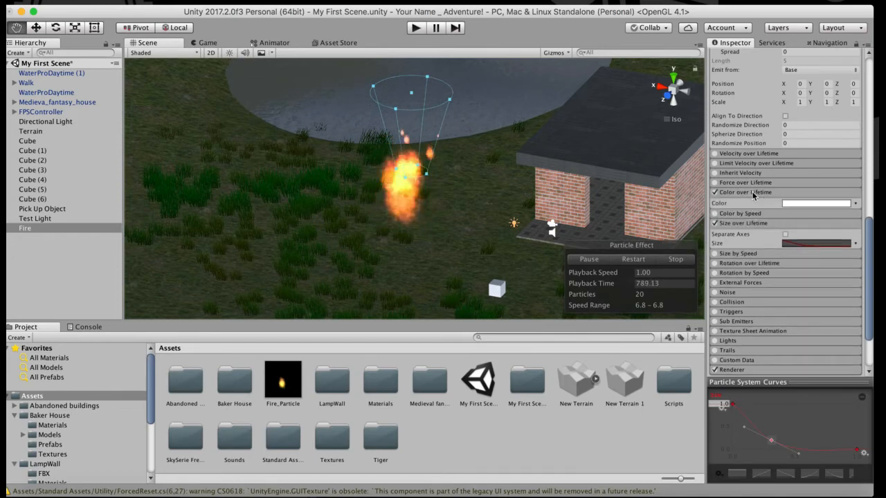
left_click(796, 202)
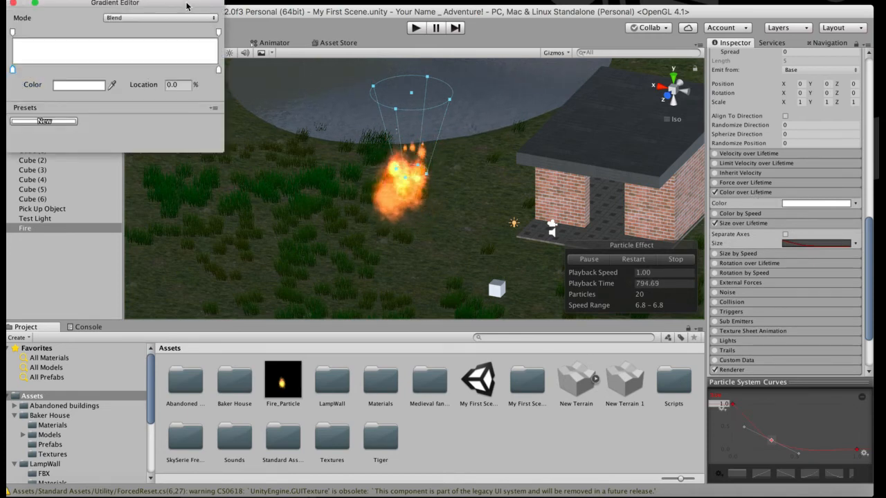
left_click_drag(195, 7, 228, 62)
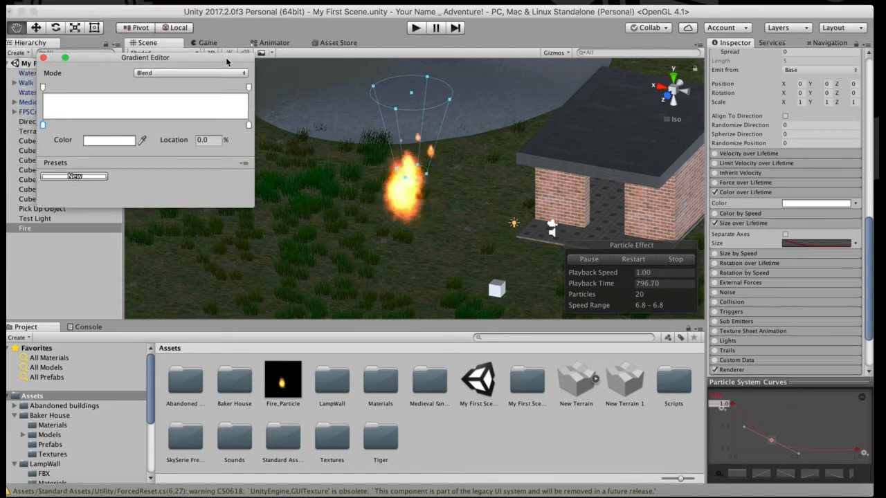
Step: Set the gradient's start color at location 0% to light blue B2F2FF
double_click(41, 124)
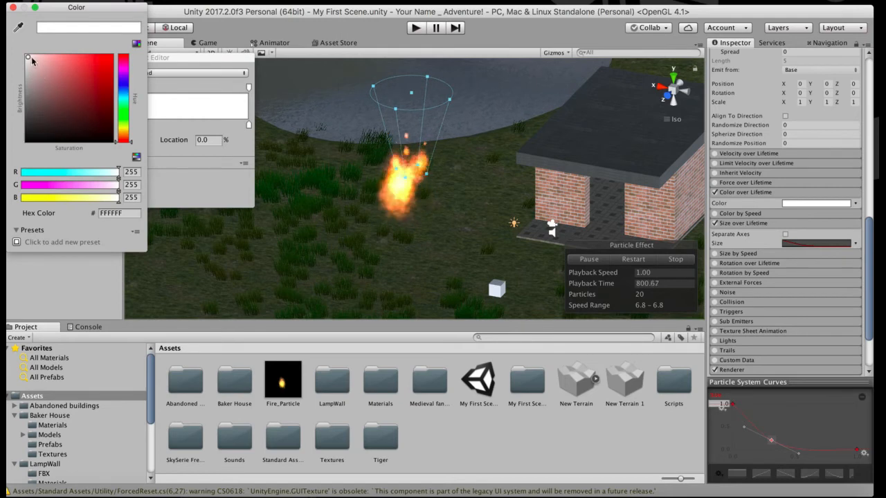
left_click(125, 98)
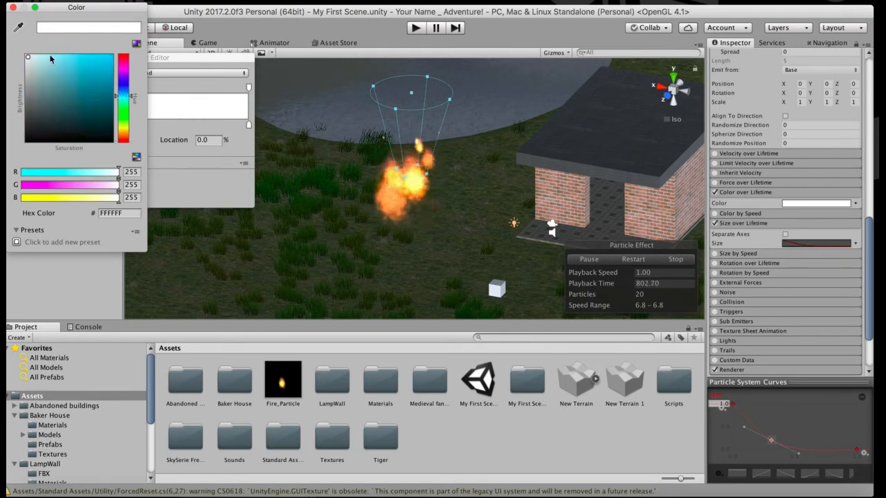
left_click(52, 55)
left_click(52, 57)
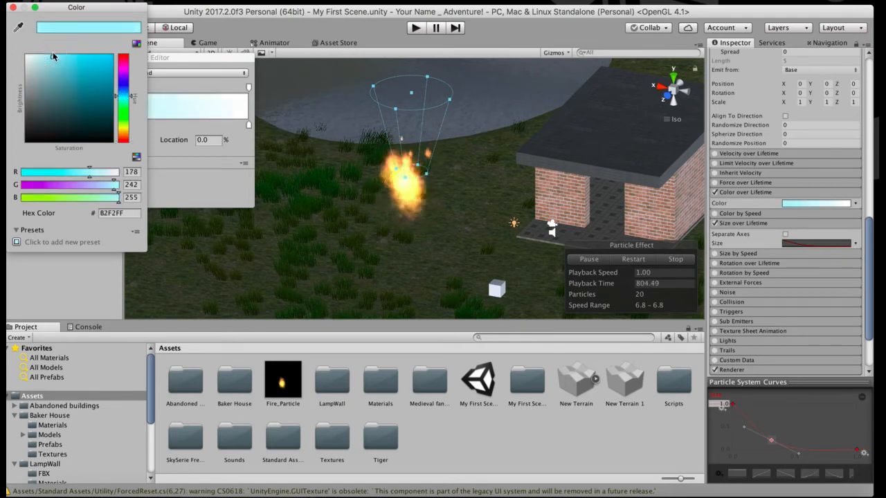
left_click(13, 8)
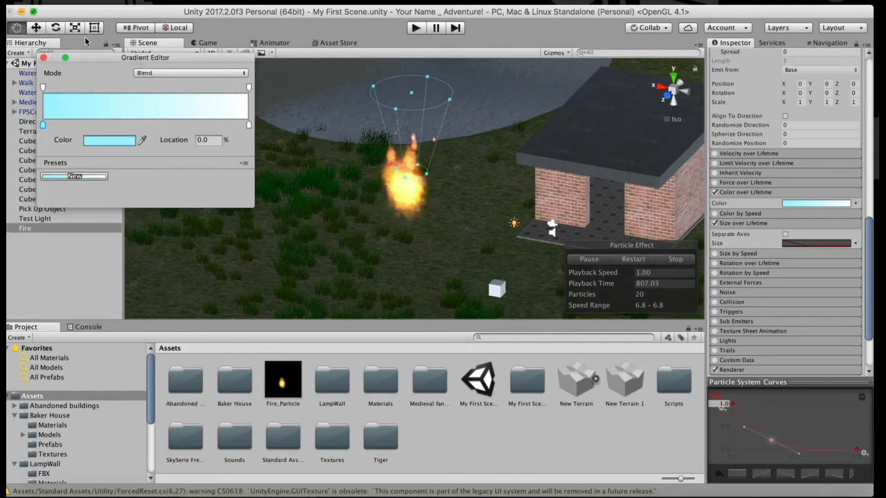
Step: Set the gradient's end color at location 100% to pure red FF0000
left_click(249, 126)
double_click(250, 126)
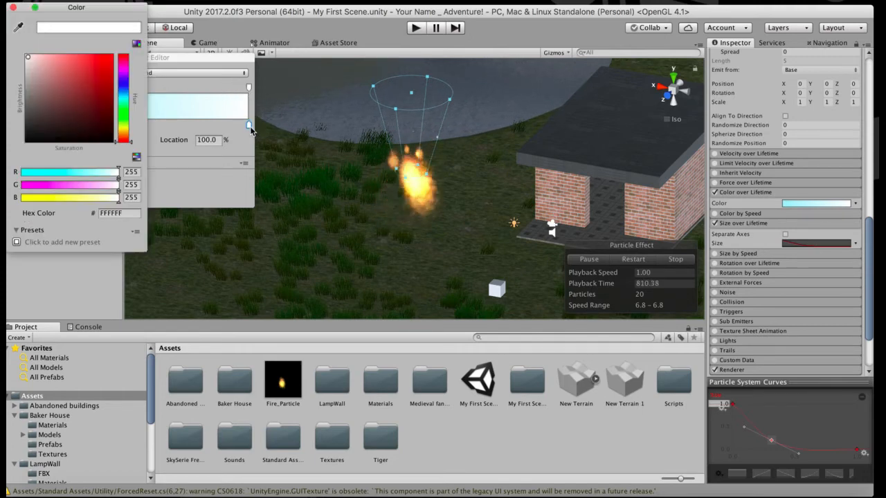
left_click(85, 57)
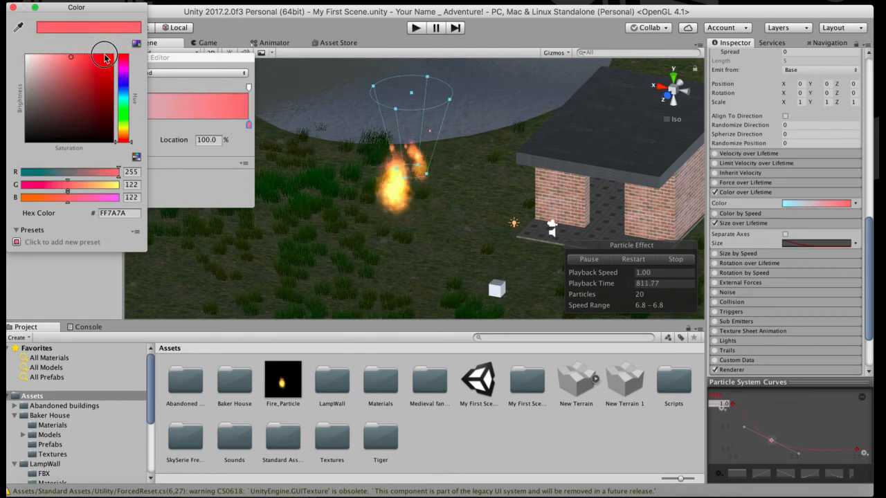
left_click(119, 58)
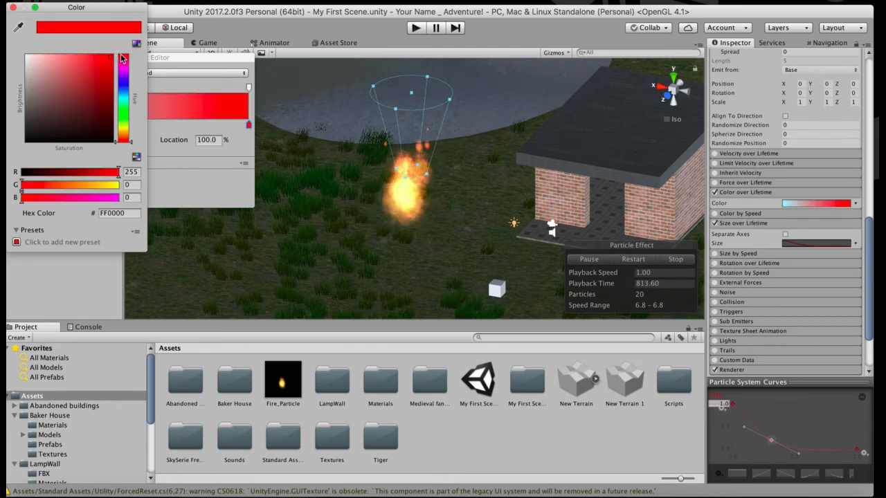
left_click(13, 9)
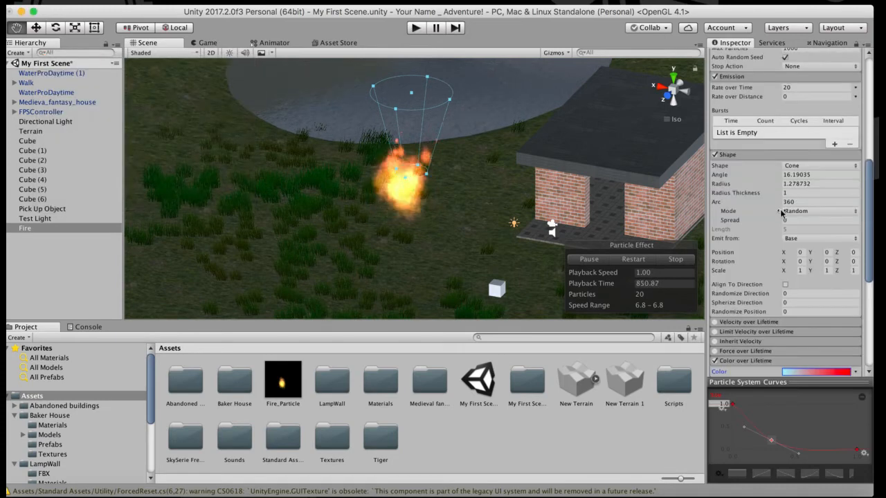
Step: Set the Shape module's Arc to 90
left_click(800, 201)
double_click(800, 201)
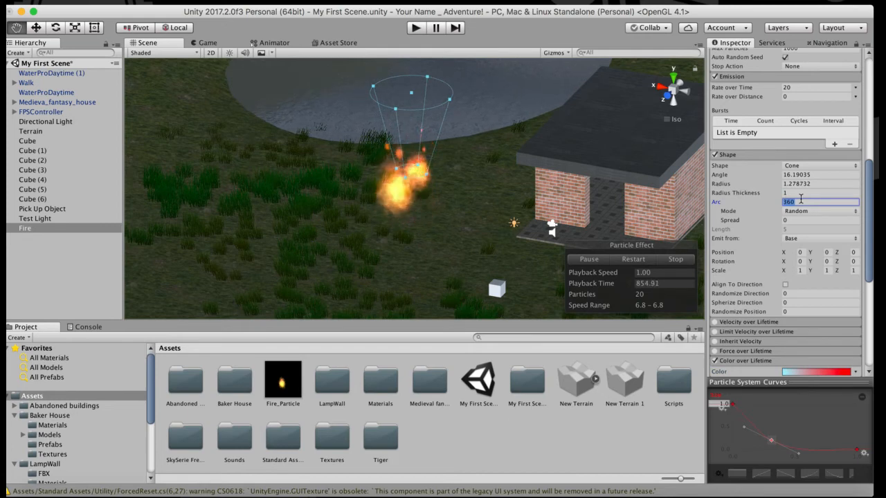
type("90")
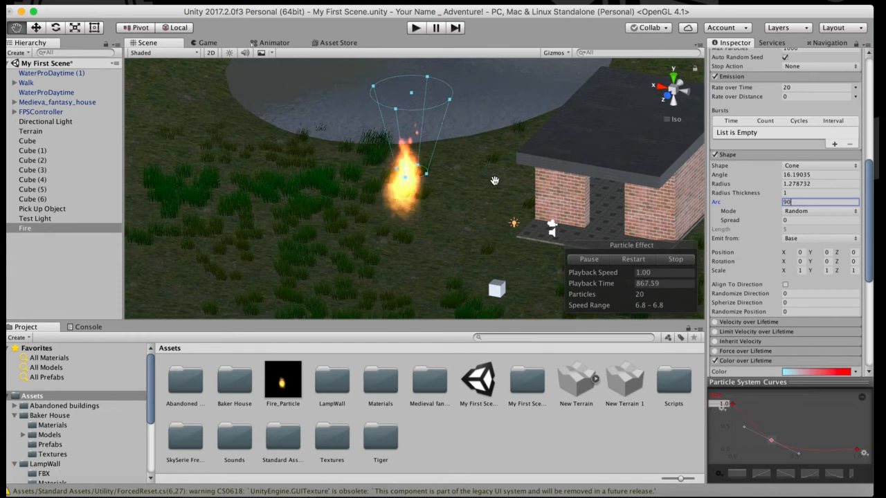
Step: Enable the Limit Velocity over Lifetime module and turn off its Multiply by Size and Multiply by Velocity options
scroll(742, 203, "down", 5)
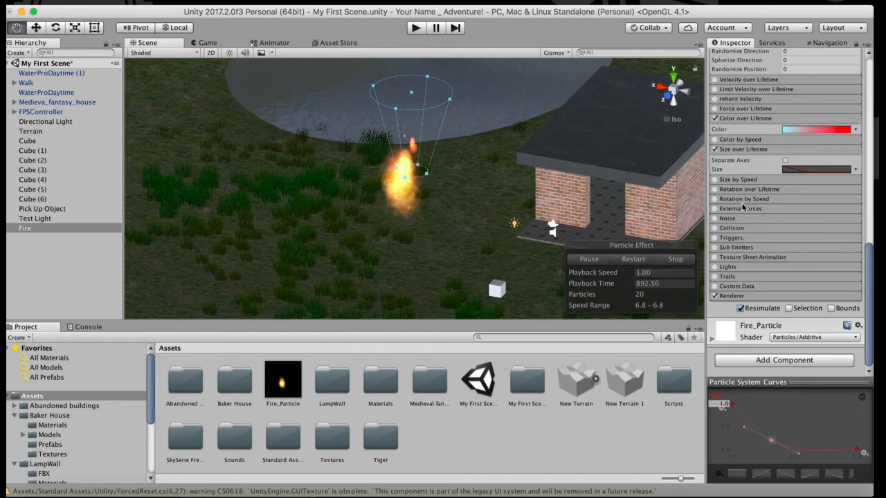
scroll(734, 115, "up", 1)
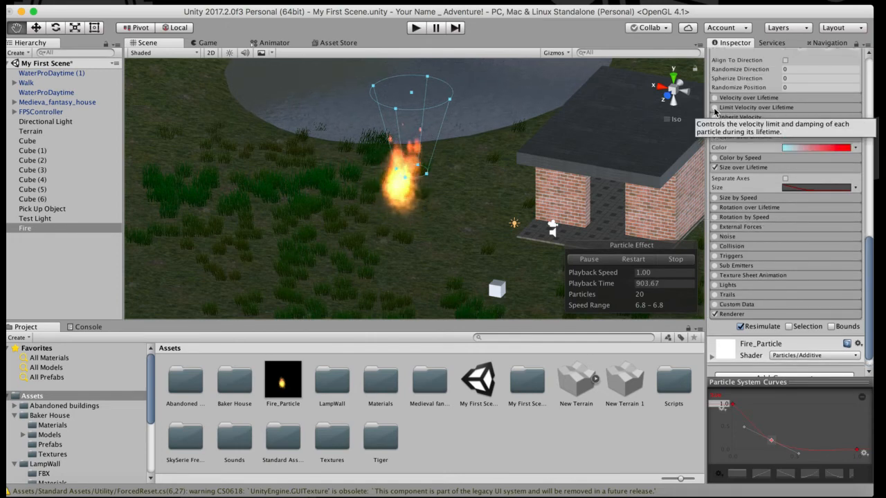
left_click(715, 108)
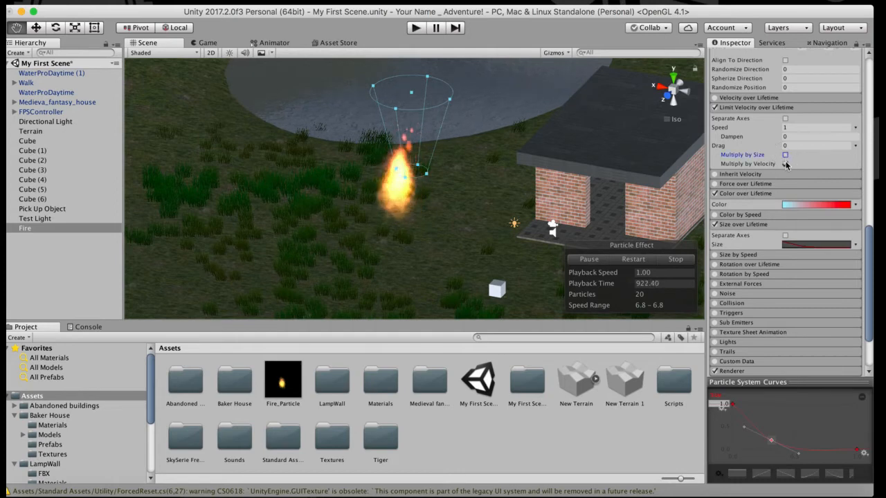
left_click(785, 164)
left_click(785, 155)
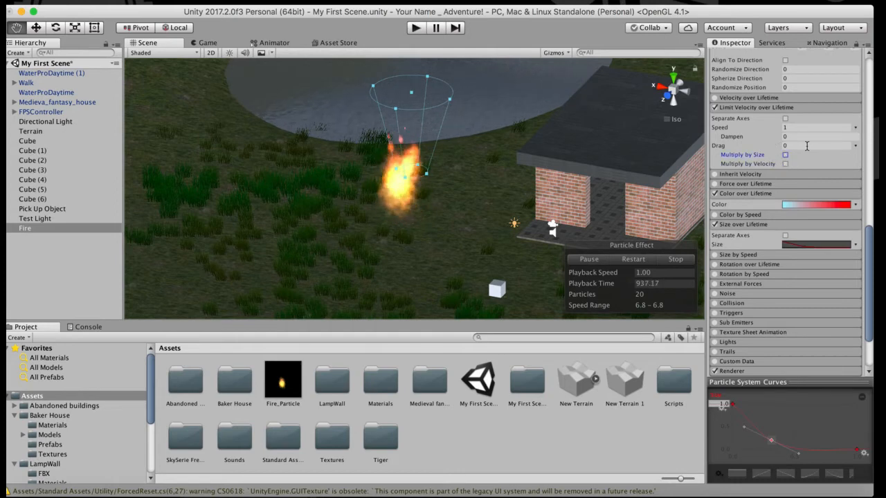
Step: Switch the Drag of Limit Velocity over Lifetime to Curve mode
left_click(787, 144)
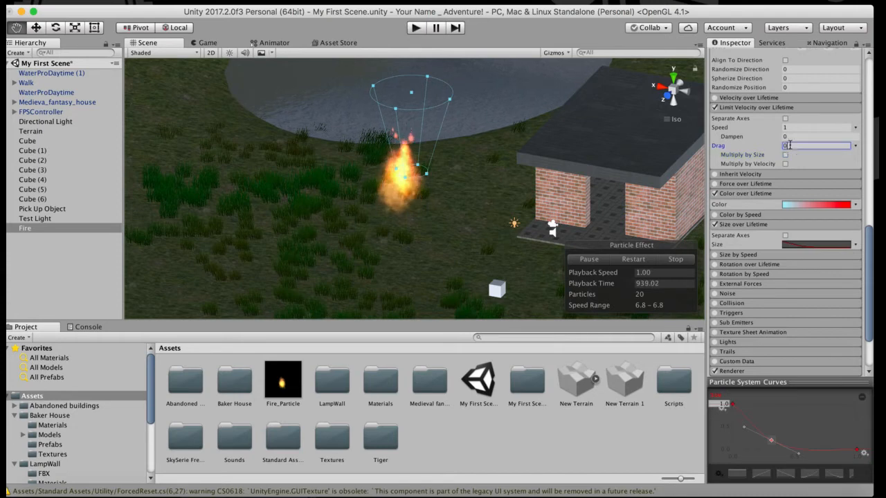
key("BackSpace")
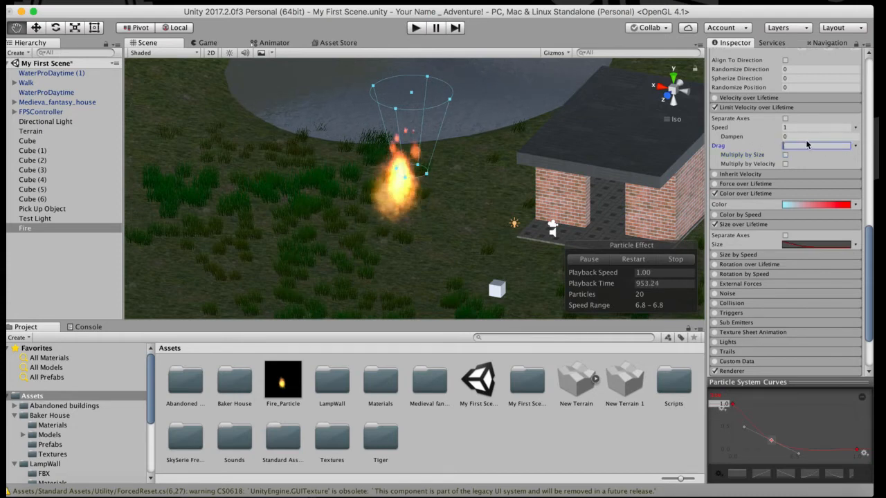
left_click(855, 146)
left_click(768, 168)
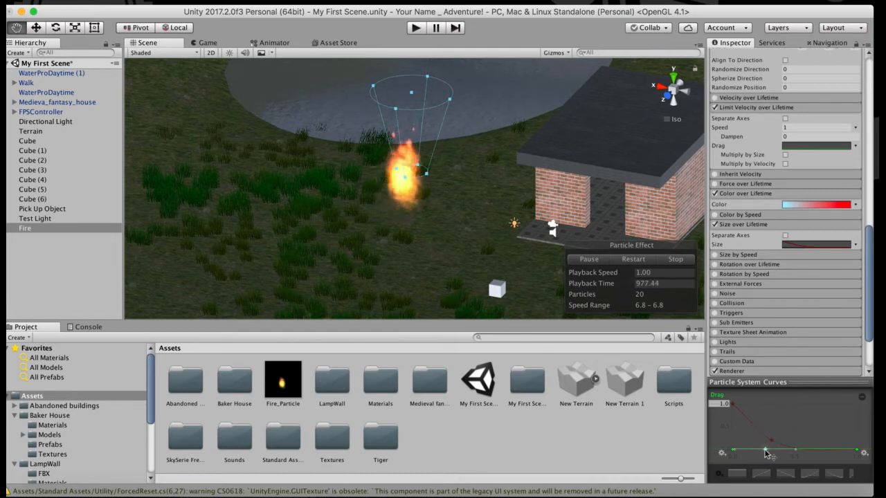
Step: Shape the Drag curve with two extra keys so it stays near 0 early, climbs to about 0.9 at two-thirds of the lifetime, and ends at 1.0
left_click_drag(766, 453, 766, 447)
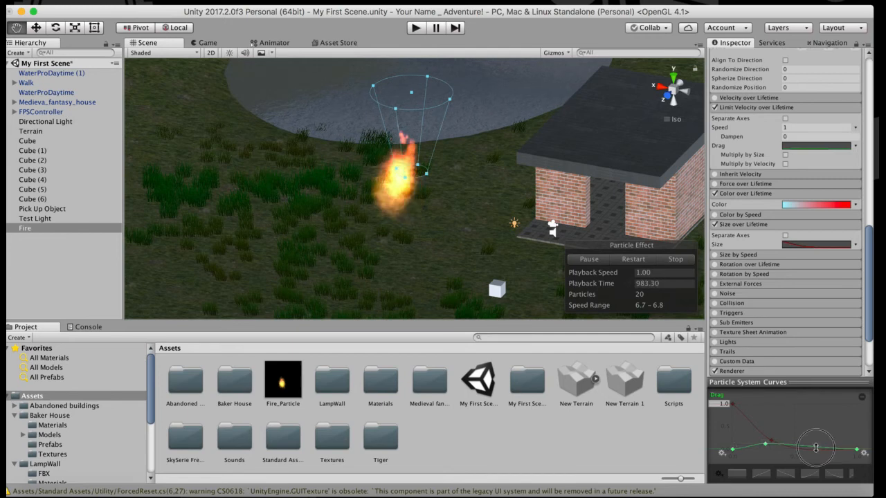
left_click_drag(815, 446, 815, 424)
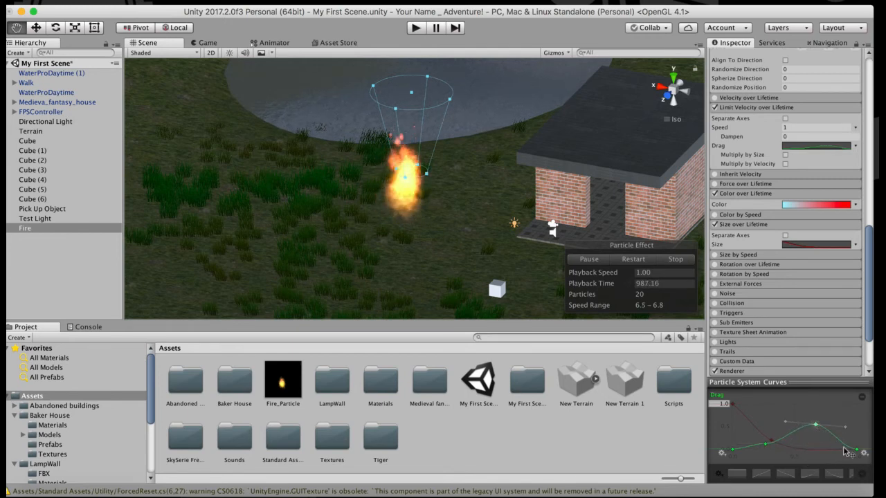
left_click_drag(858, 453, 862, 381)
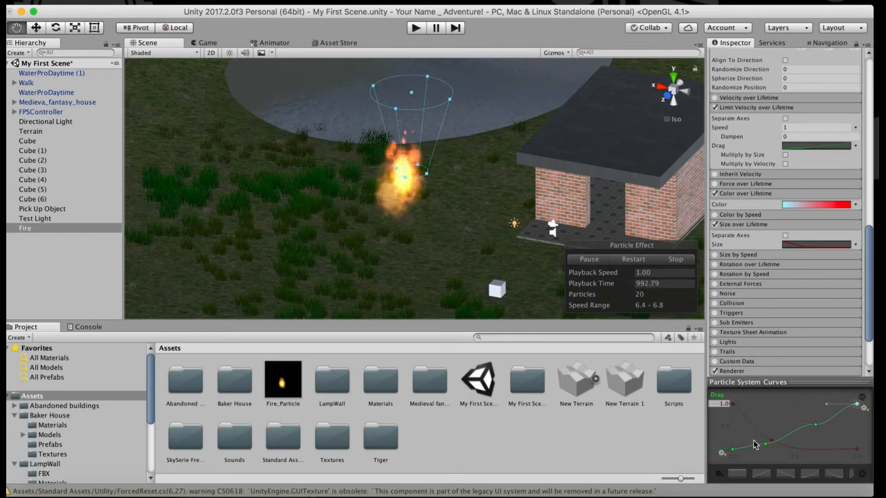
left_click_drag(757, 444, 814, 409)
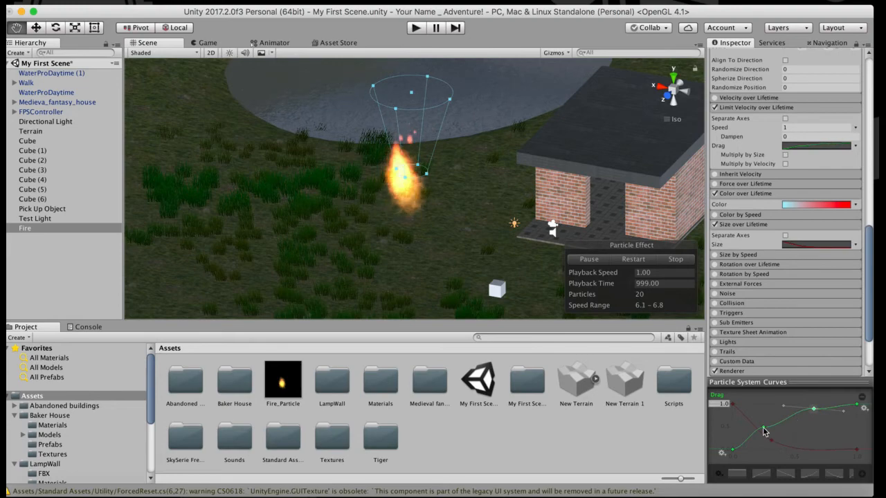
left_click_drag(763, 428, 754, 450)
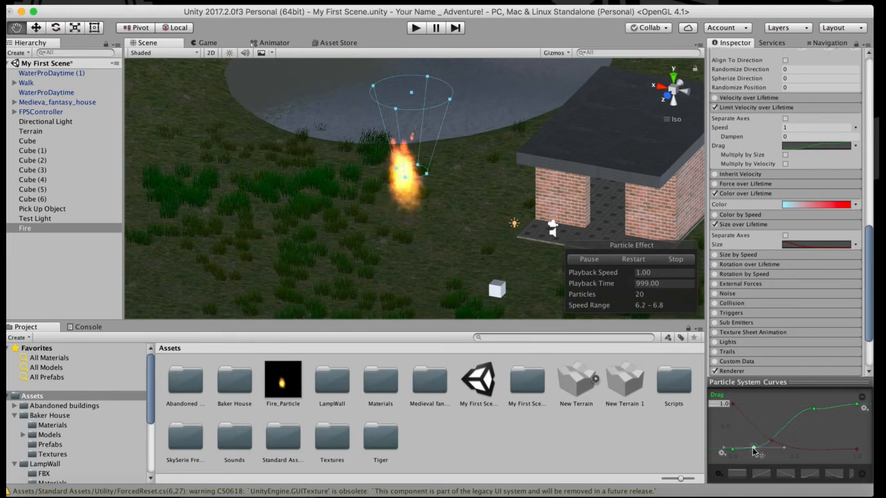
Step: Set the Fire particle system's Simulation Speed to 0.4
scroll(744, 277, "up", 10)
scroll(430, 123, "up", 5)
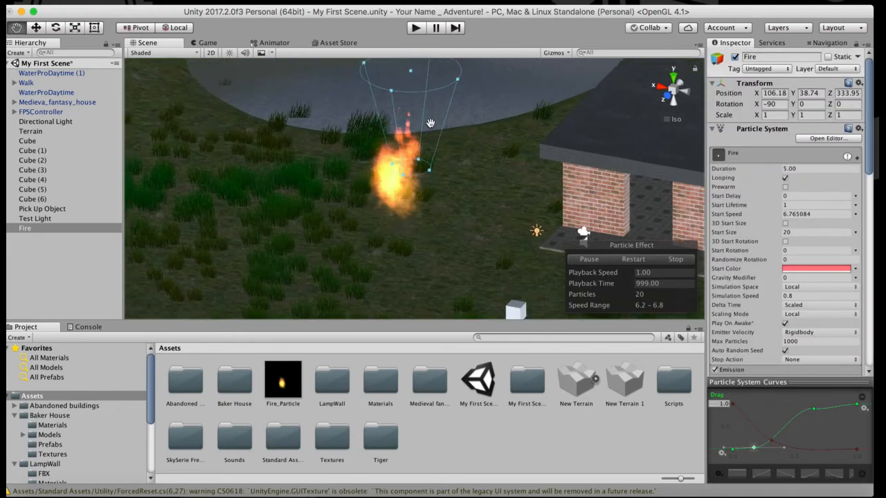
scroll(429, 123, "down", 5)
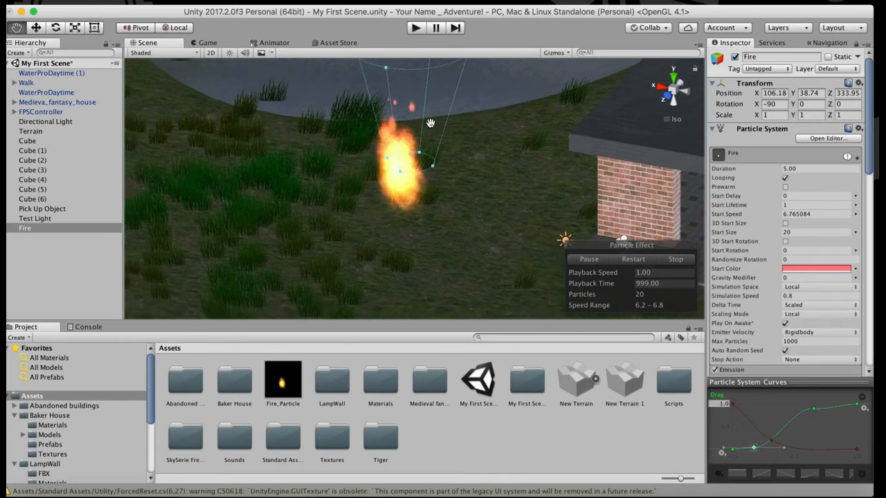
left_click(797, 250)
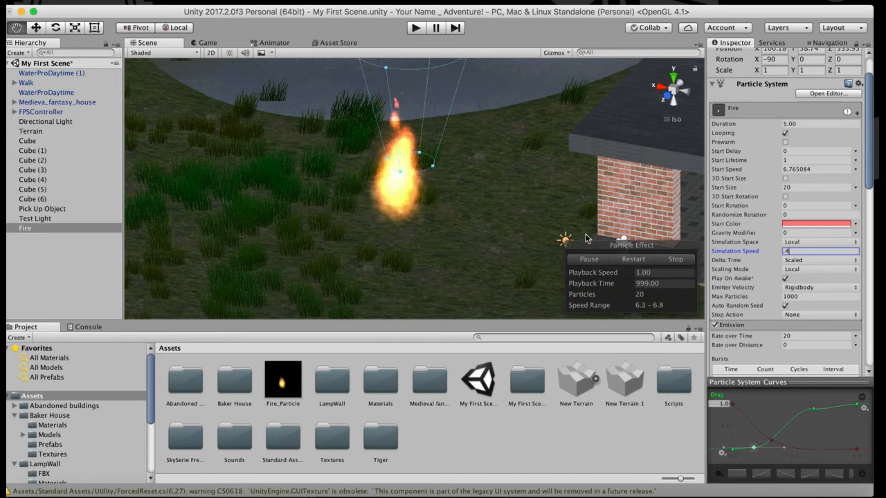
Step: Examine the shape and motion of the flames in the scene from several angles and distances
scroll(512, 171, "down", 5)
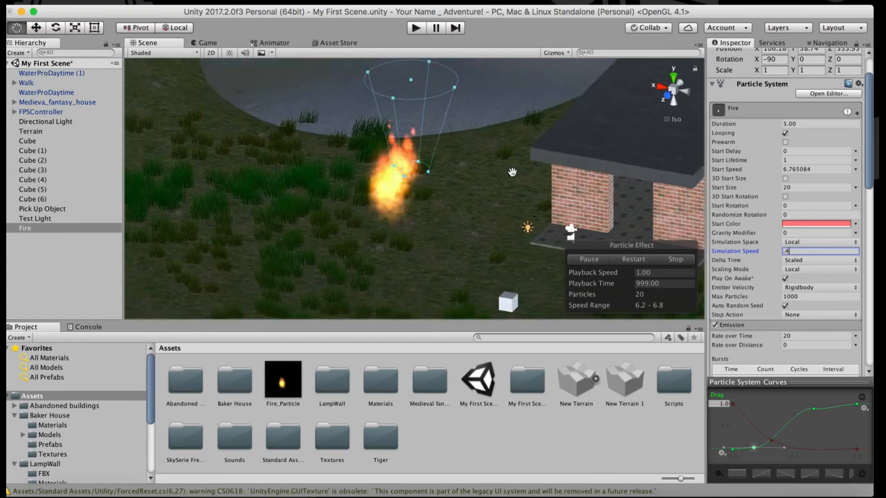
scroll(512, 172, "down", 2)
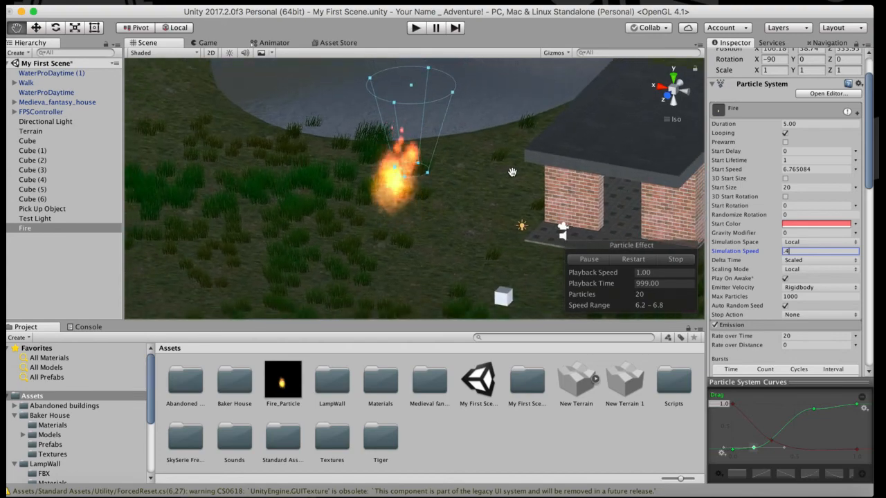
left_click_drag(512, 172, 130, 288, "alt")
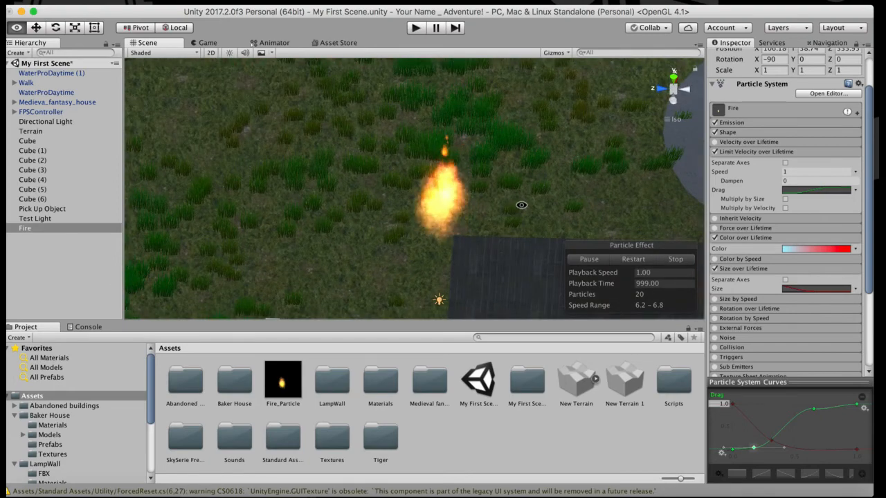
left_click_drag(521, 204, 661, 164, "alt")
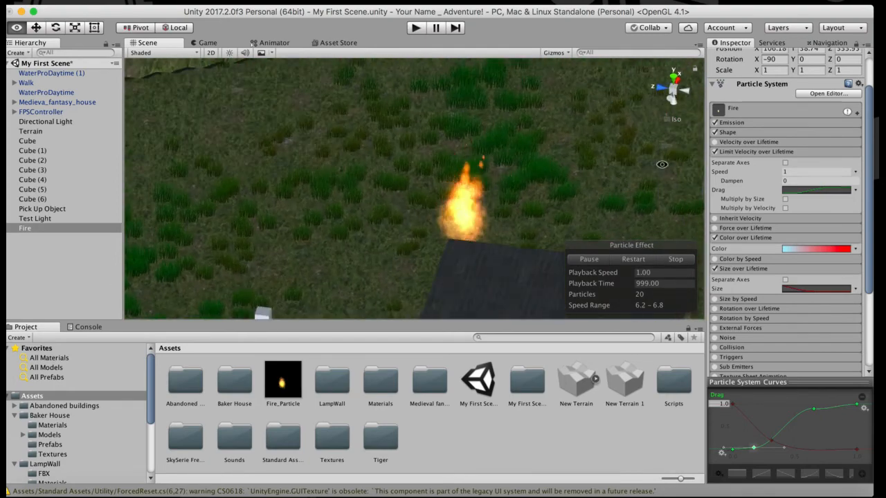
left_click_drag(401, 203, 547, 165, "alt")
left_click_drag(422, 198, 372, 226, "alt")
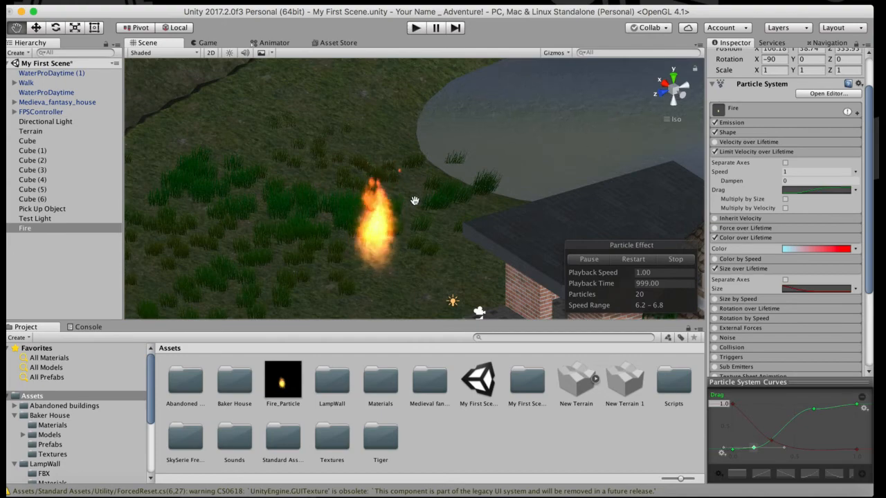
scroll(415, 200, "down", 5)
scroll(415, 200, "up", 6)
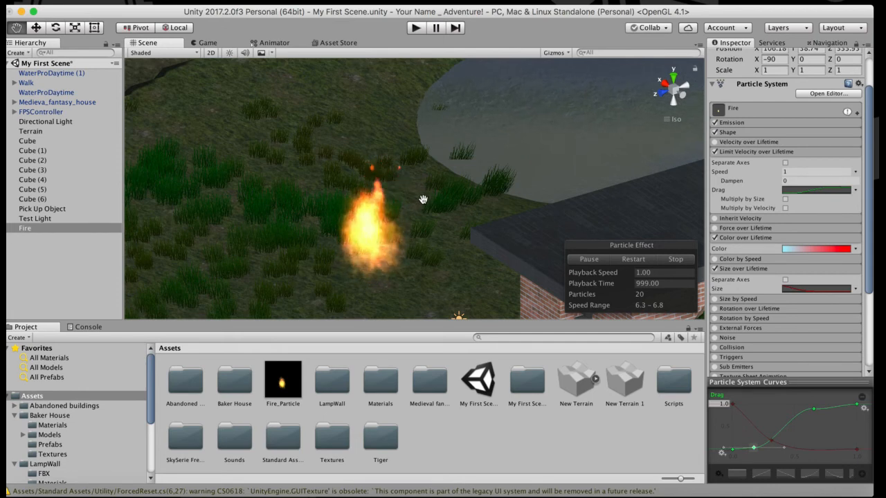
Step: Scale the Fire object down uniformly to about 0.19 on all axes
left_click(48, 219)
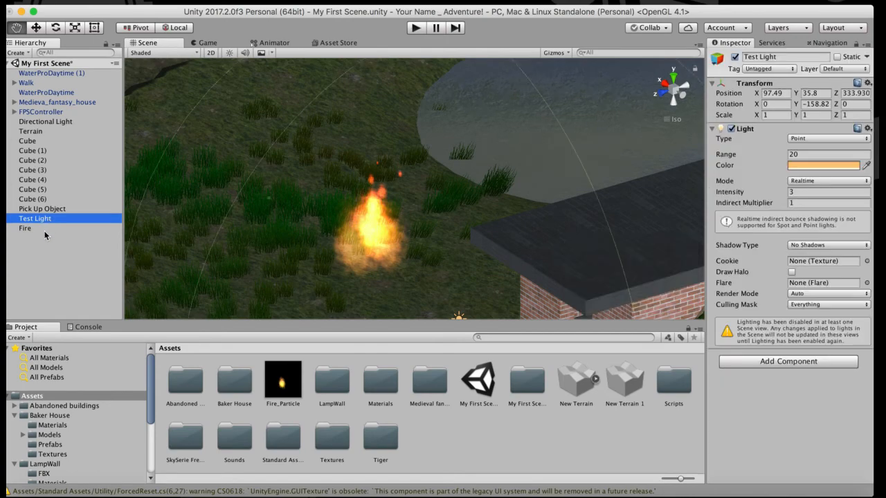
left_click(27, 228)
left_click(75, 28)
key("f")
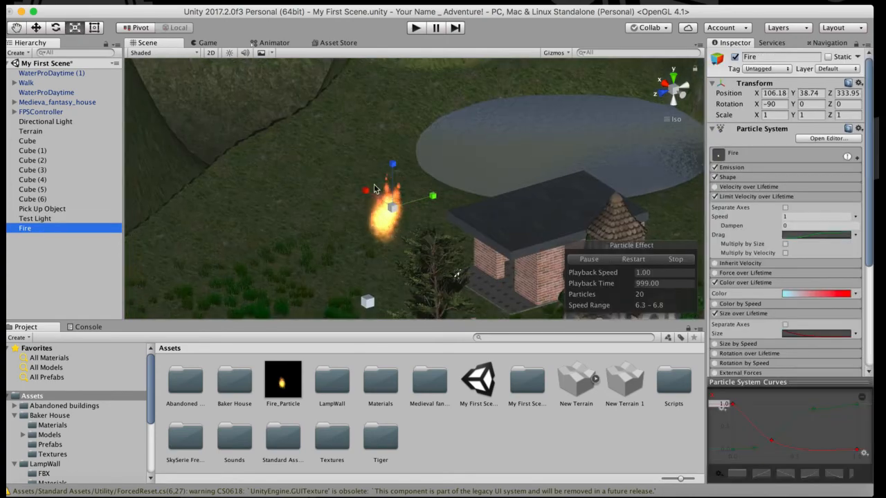
left_click_drag(396, 211, 358, 200)
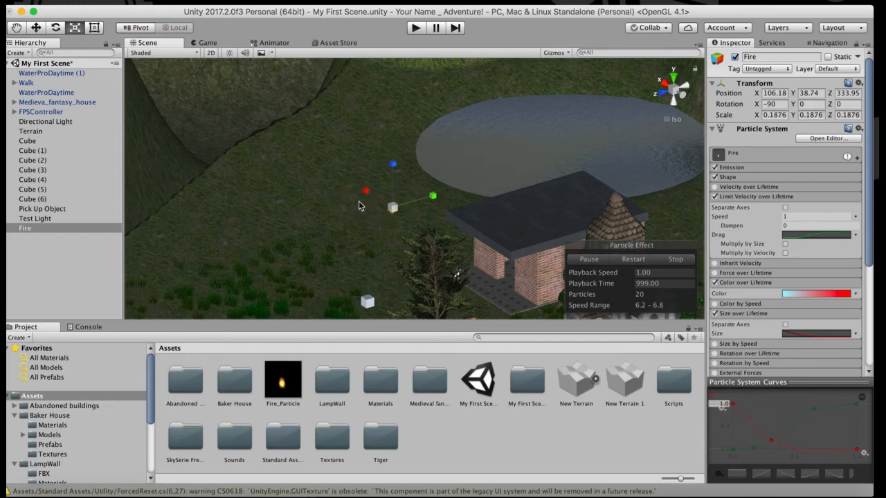
Step: Enlarge the Fire object uniformly to a scale of about 0.88 on all axes
scroll(389, 209, "up", 5)
scroll(389, 207, "up", 5)
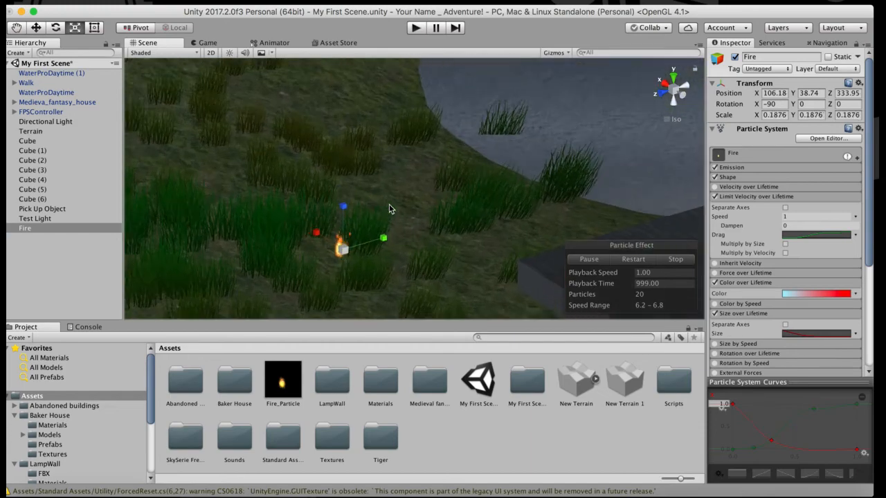
scroll(353, 221, "up", 3)
scroll(353, 218, "up", 2)
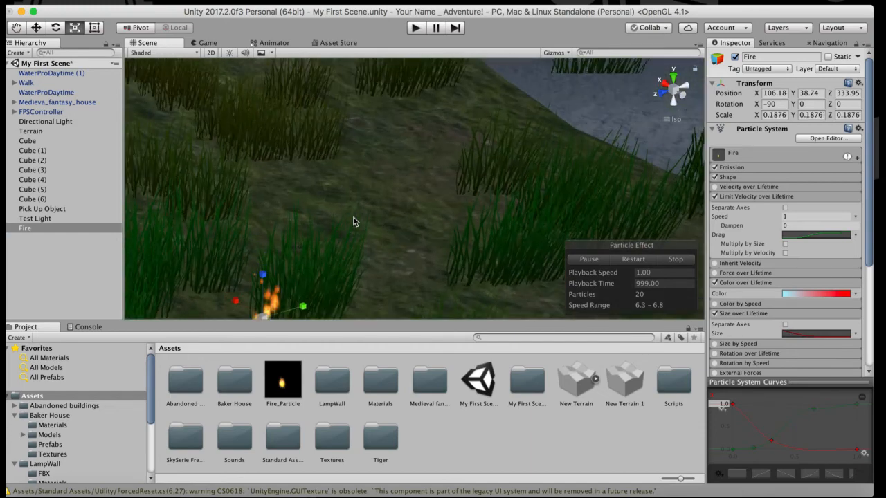
scroll(353, 216, "down", 6)
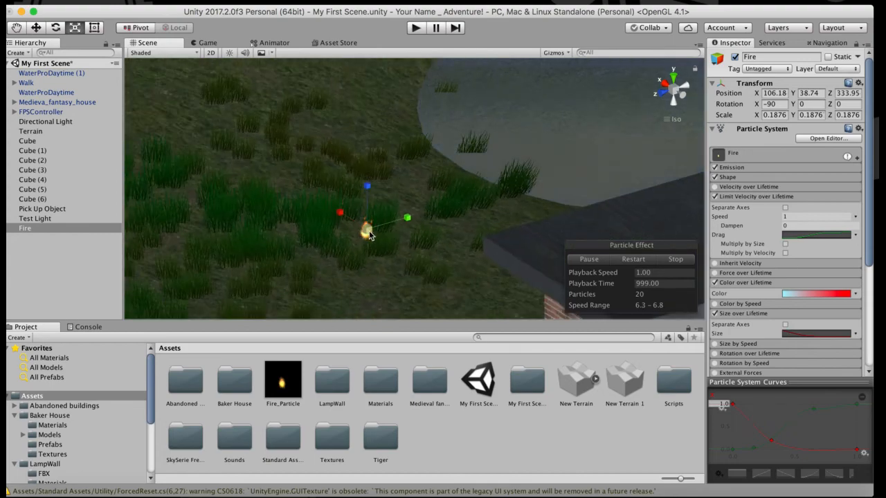
left_click_drag(369, 235, 576, 292)
scroll(436, 167, "down", 4)
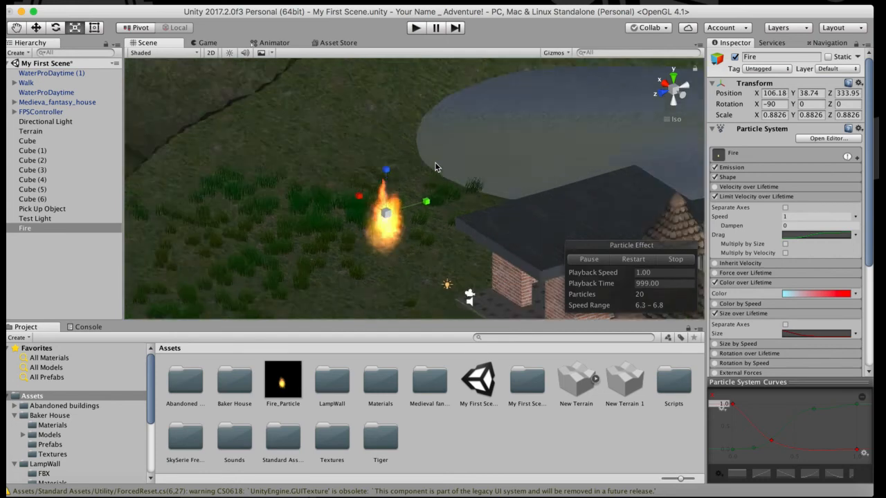
Step: Move the Fire object onto the brick building, at about X 85.4, Y 42.88, Z 328.04
scroll(436, 166, "down", 3)
left_click(38, 27)
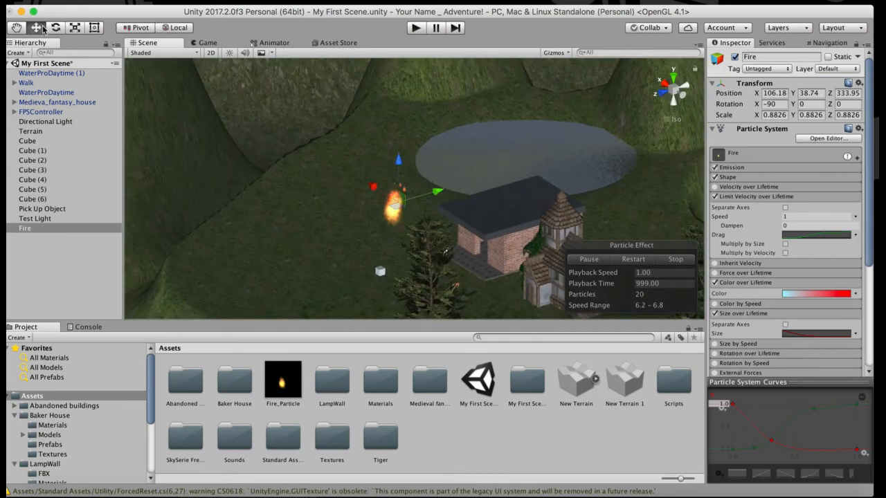
left_click_drag(436, 192, 497, 206)
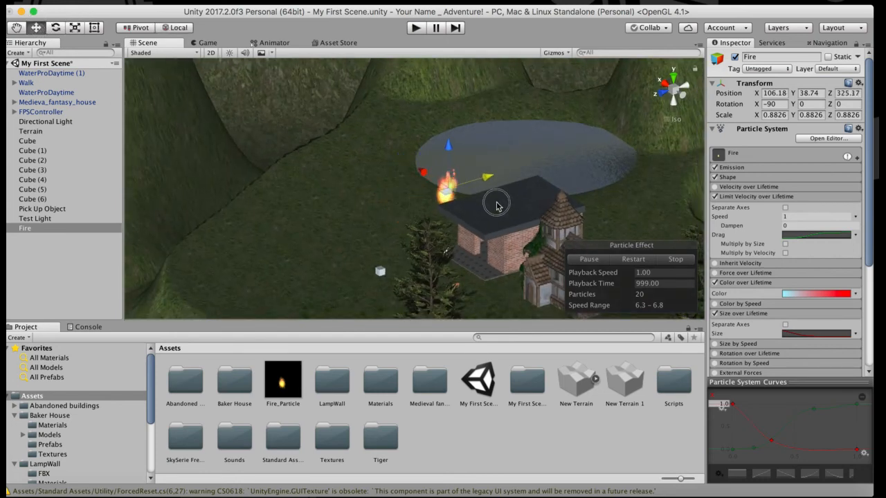
left_click_drag(423, 172, 485, 212)
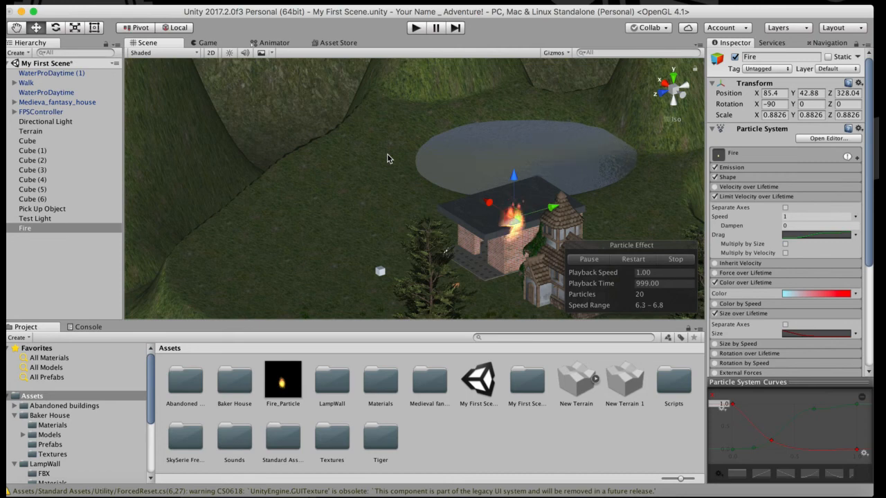
scroll(430, 73, "up", 3)
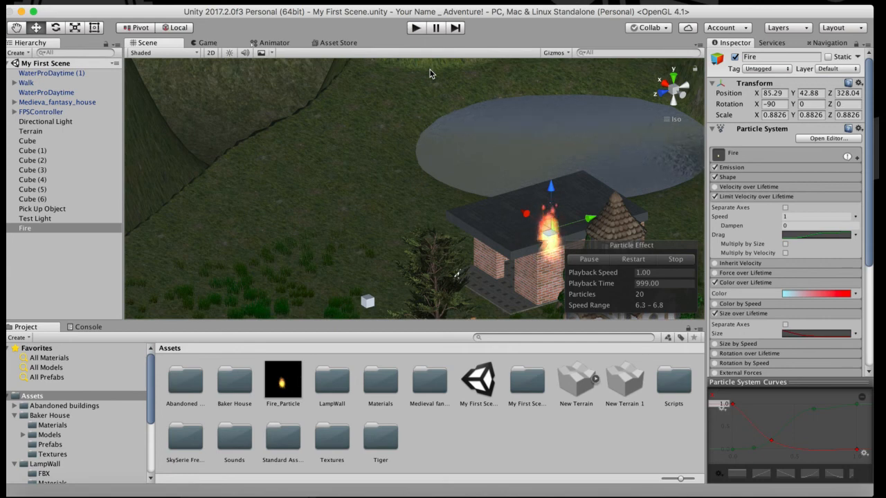
scroll(387, 158, "down", 3)
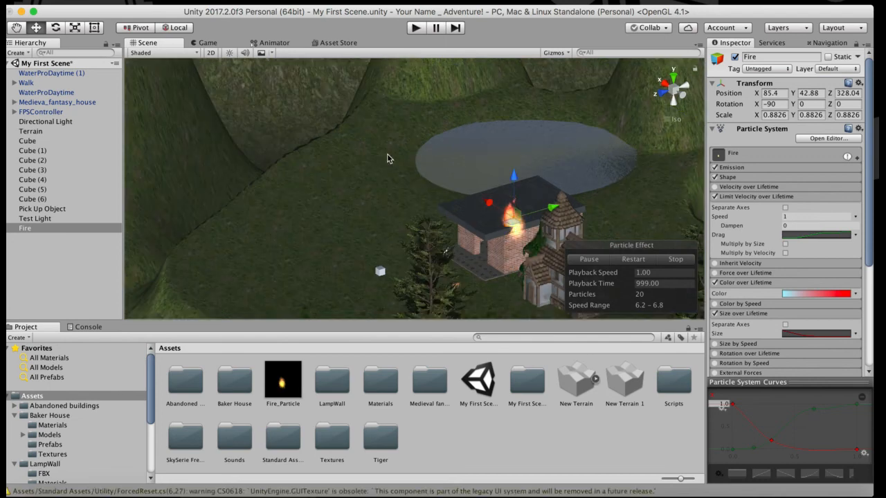